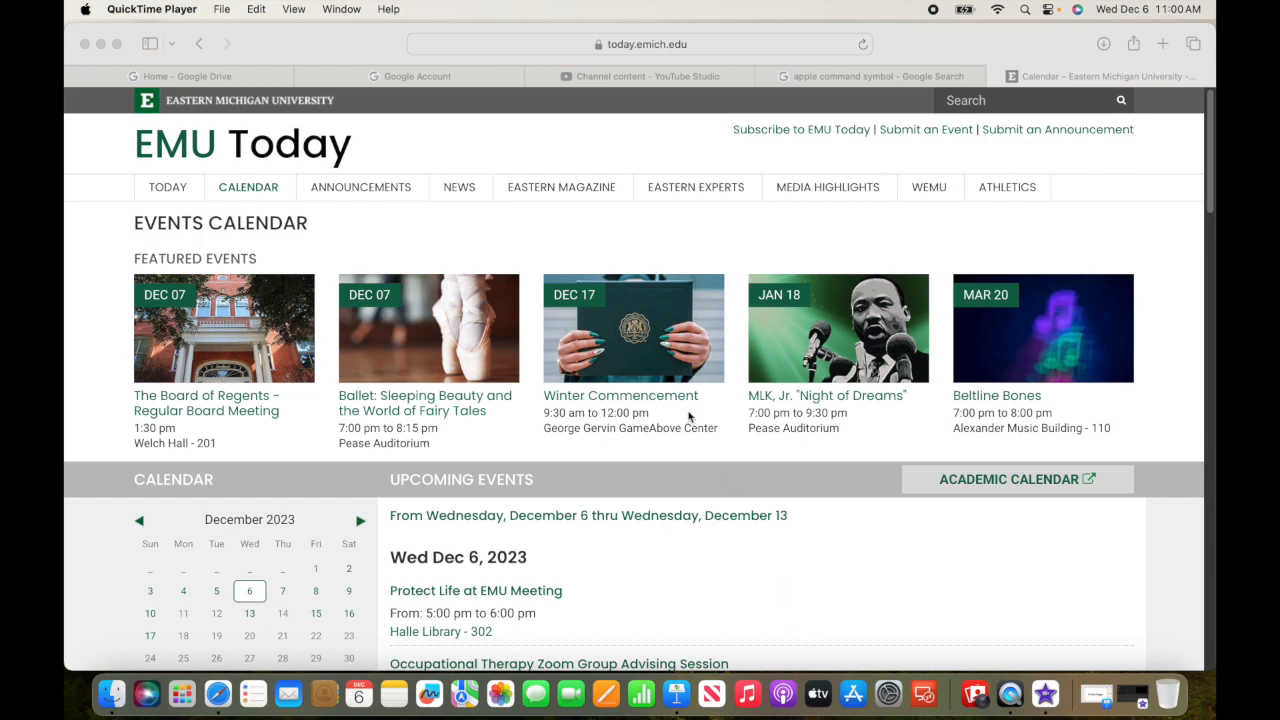
# Step: Start exporting the EMU Today events calendar page as a PDF from Safari and cancel the save dialog
pyautogui.click(222, 10)
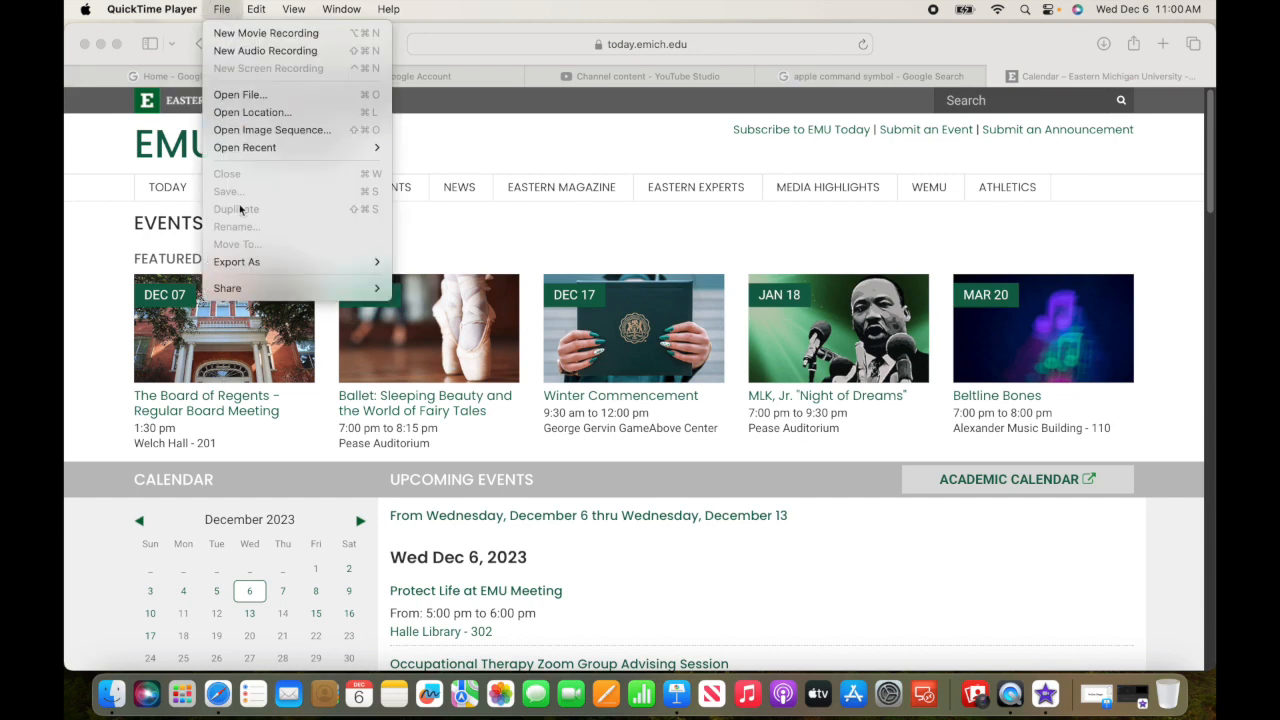
pyautogui.click(402, 77)
pyautogui.click(162, 9)
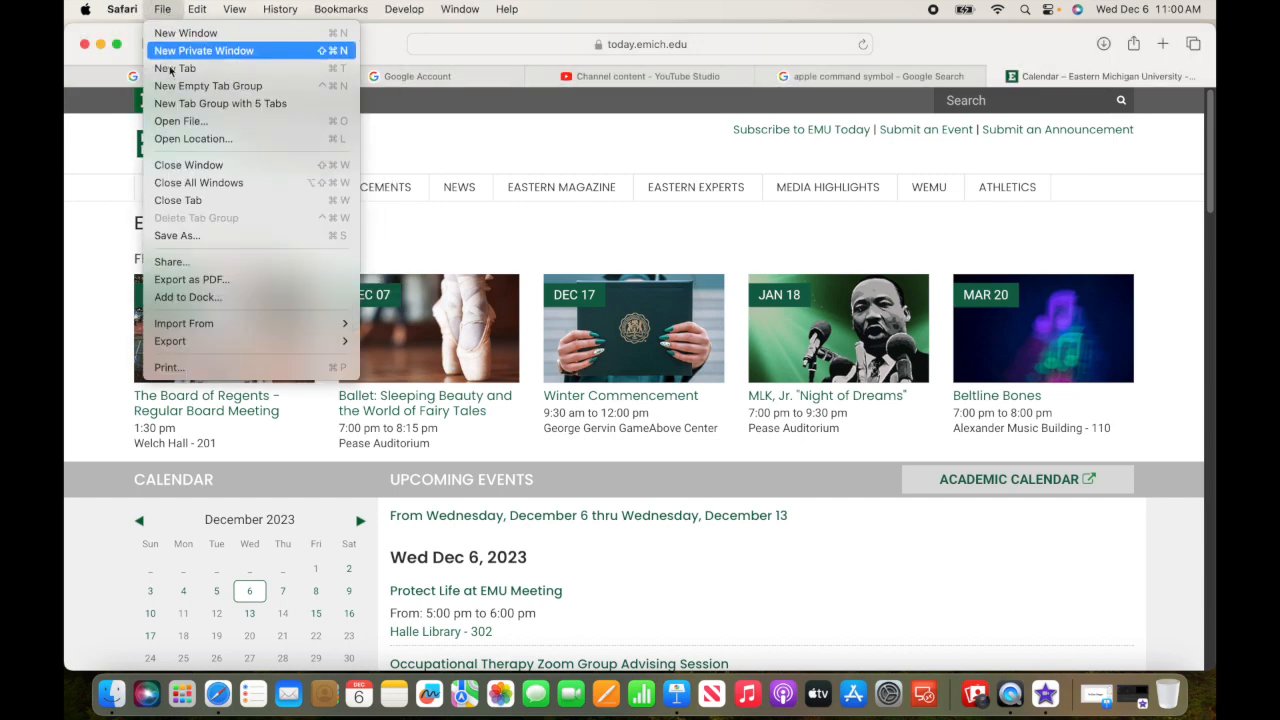
pyautogui.click(200, 280)
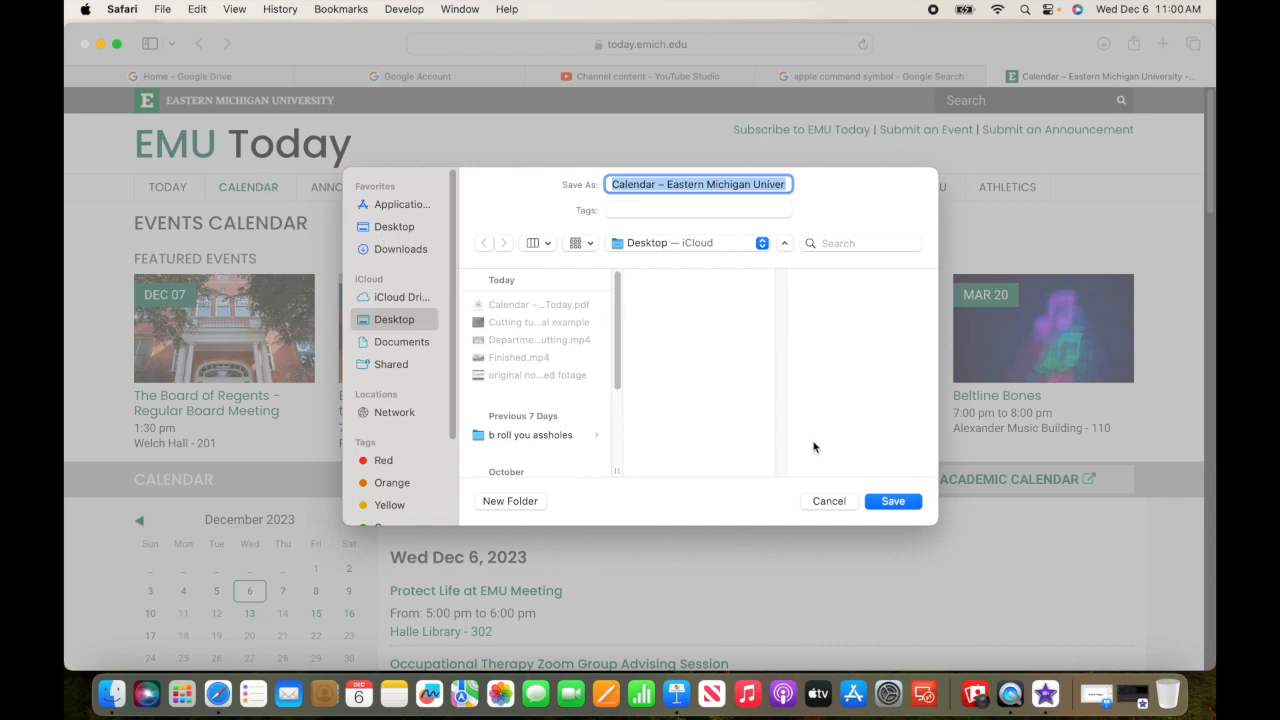
pyautogui.click(828, 501)
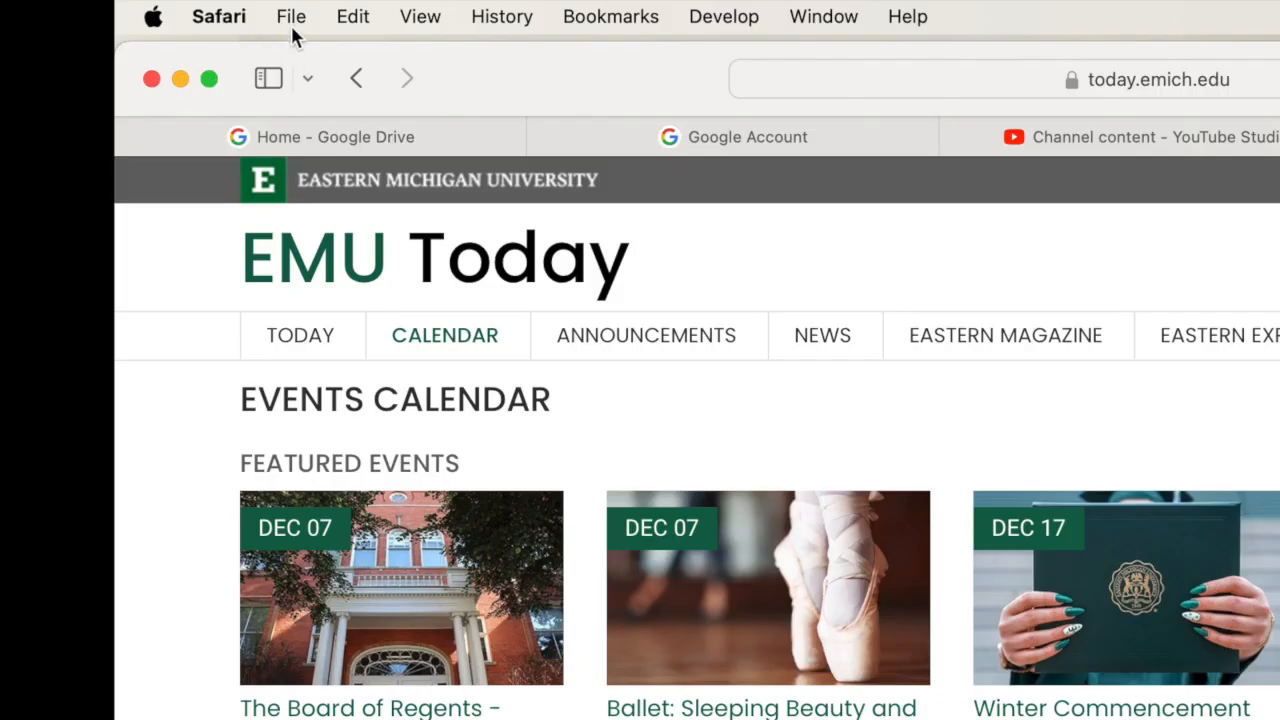
pyautogui.click(291, 25)
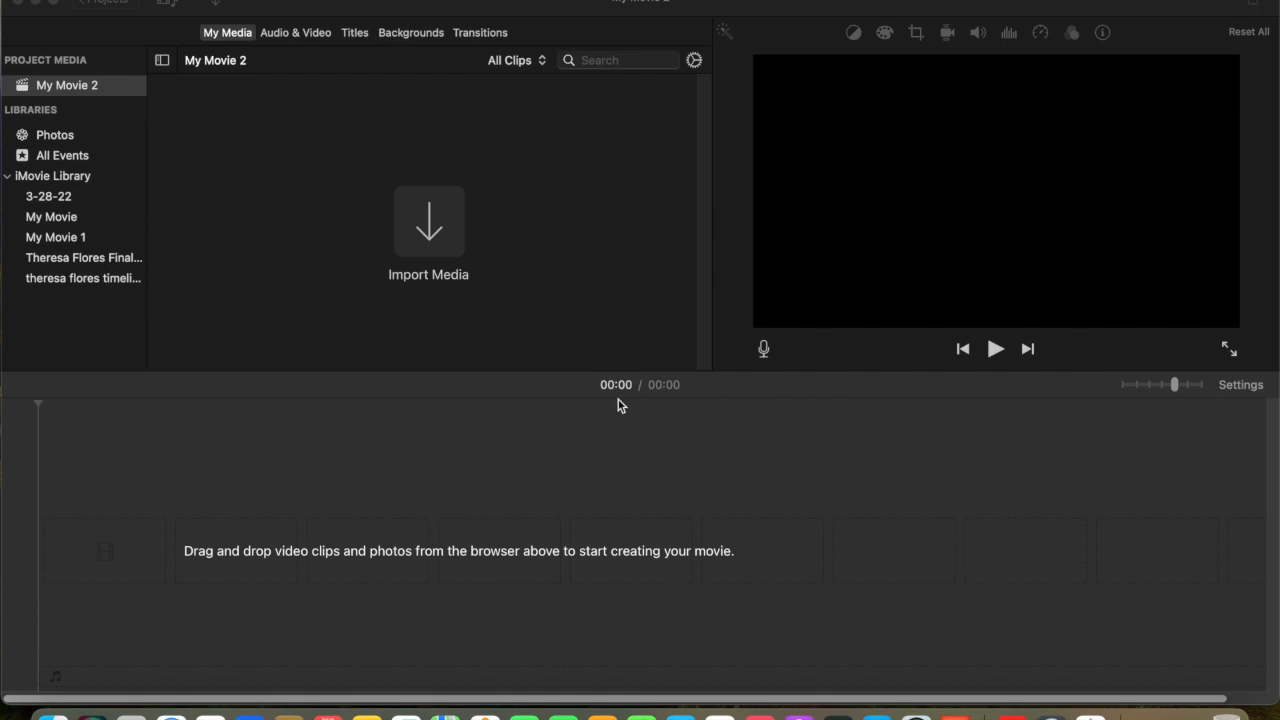
# Step: Import the EMU Today screen recording into the project's media and place the clip at the start of the timeline
pyautogui.click(438, 231)
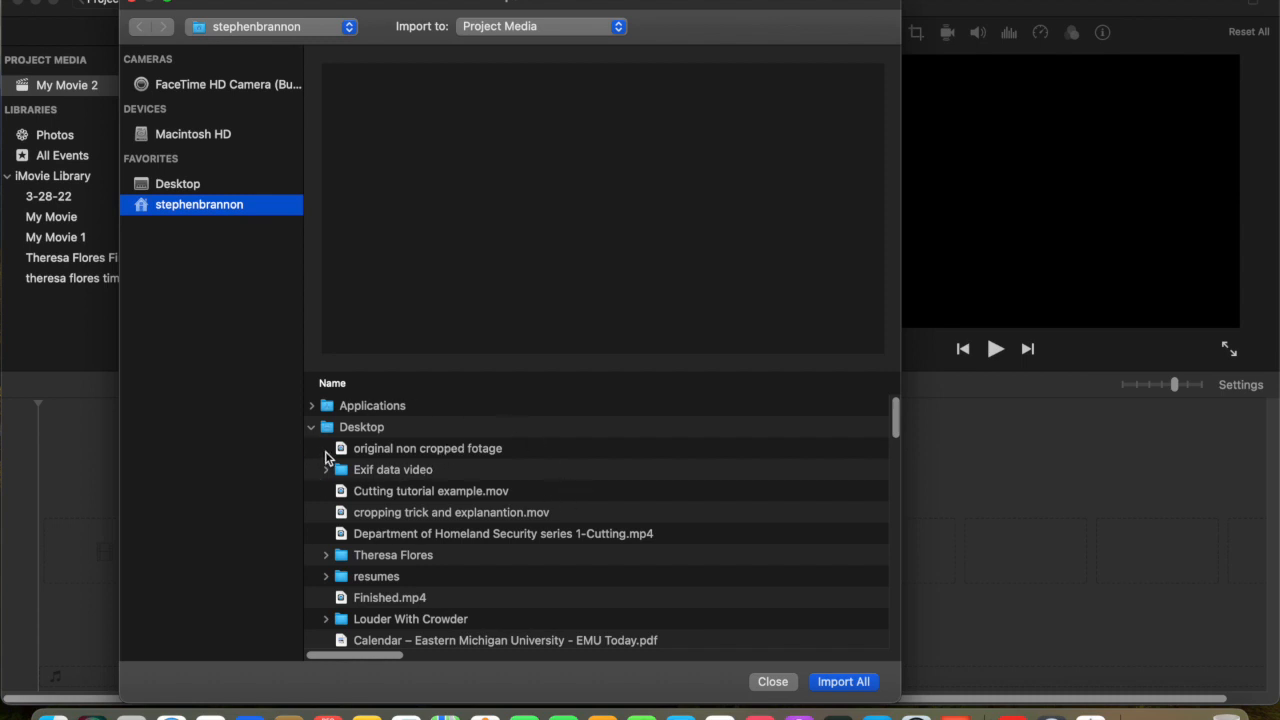
pyautogui.click(831, 685)
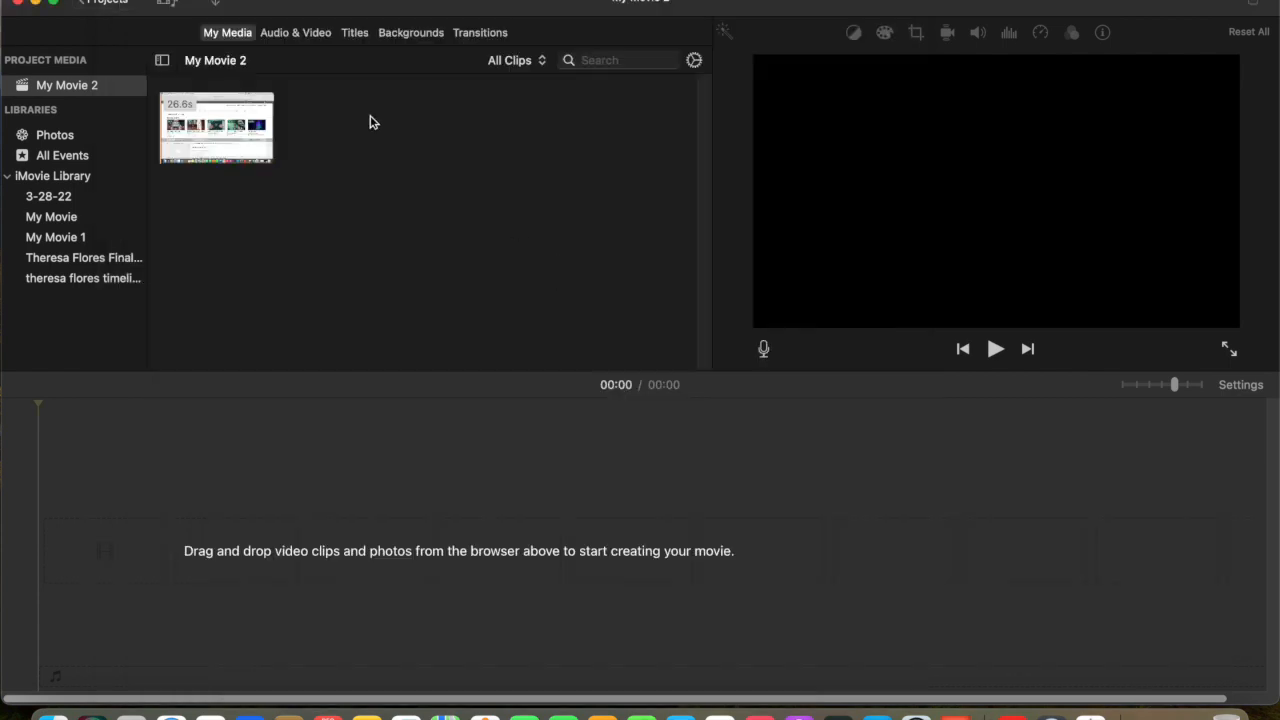
pyautogui.click(200, 125)
pyautogui.moveTo(178, 128); pyautogui.dragTo(60, 568)
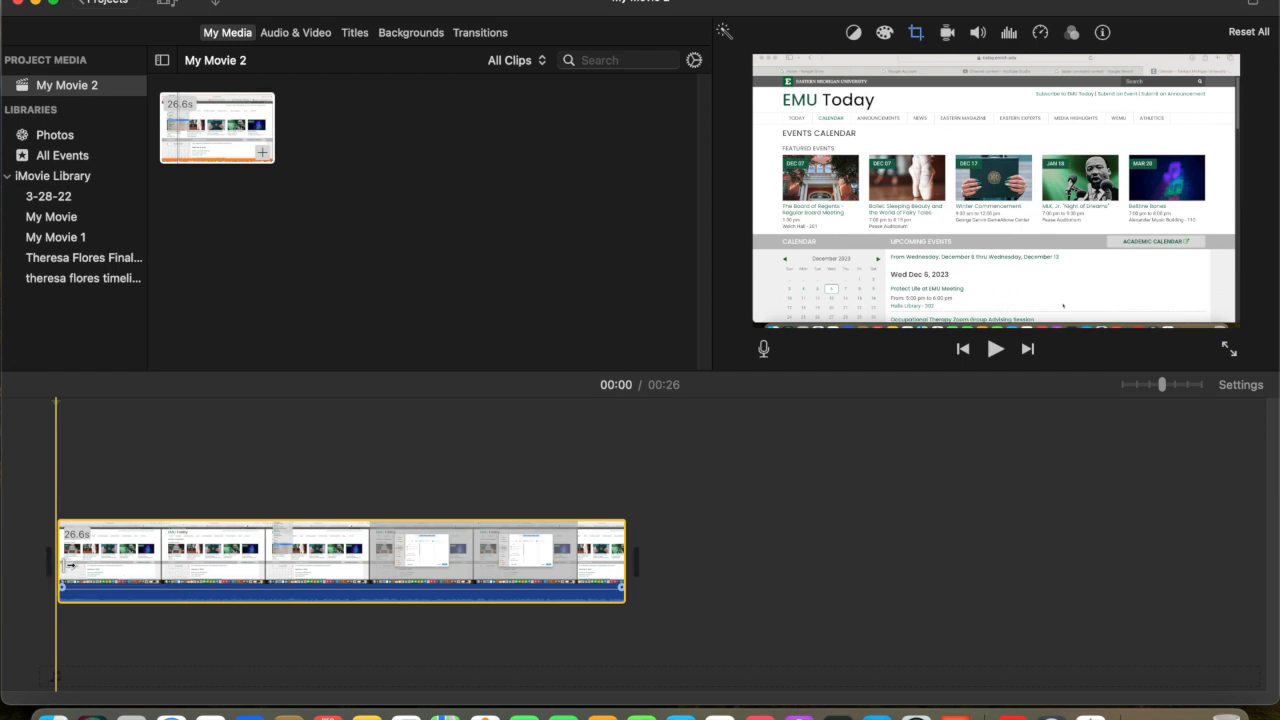
# Step: Set the cropping style of the timeline clip to Fit
pyautogui.moveTo(72, 585); pyautogui.dragTo(69, 615)
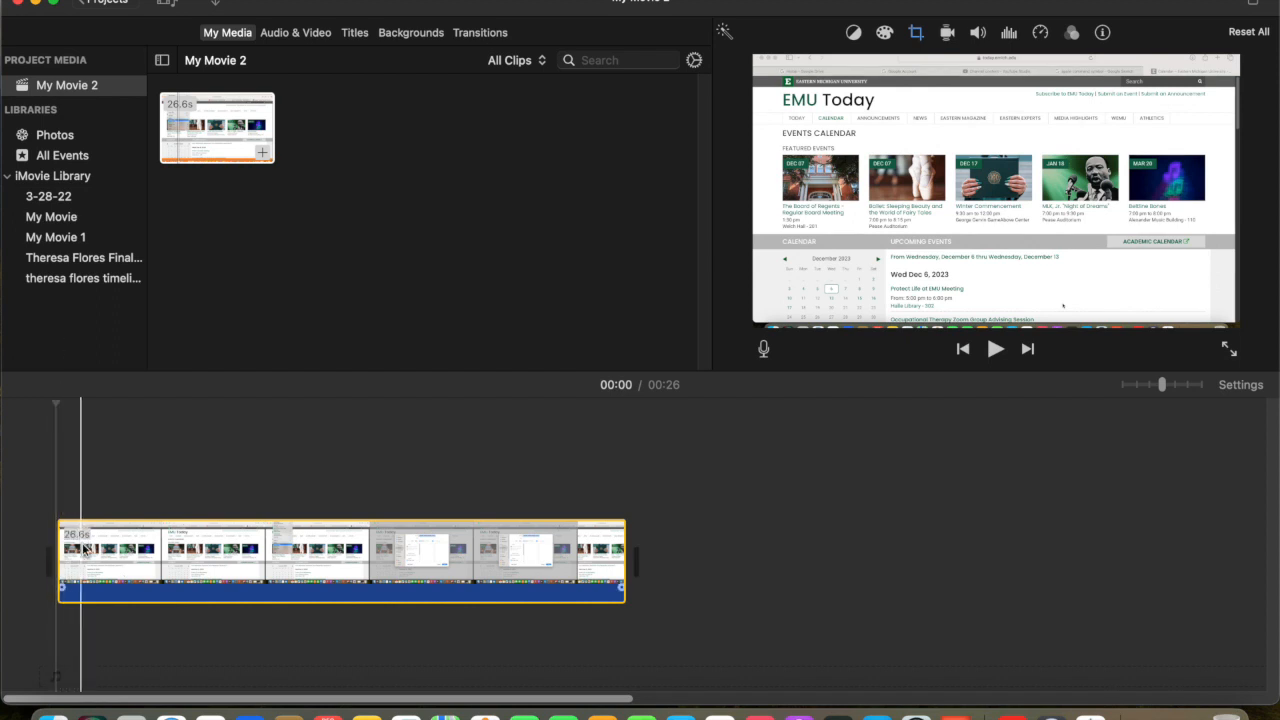
pyautogui.click(79, 560)
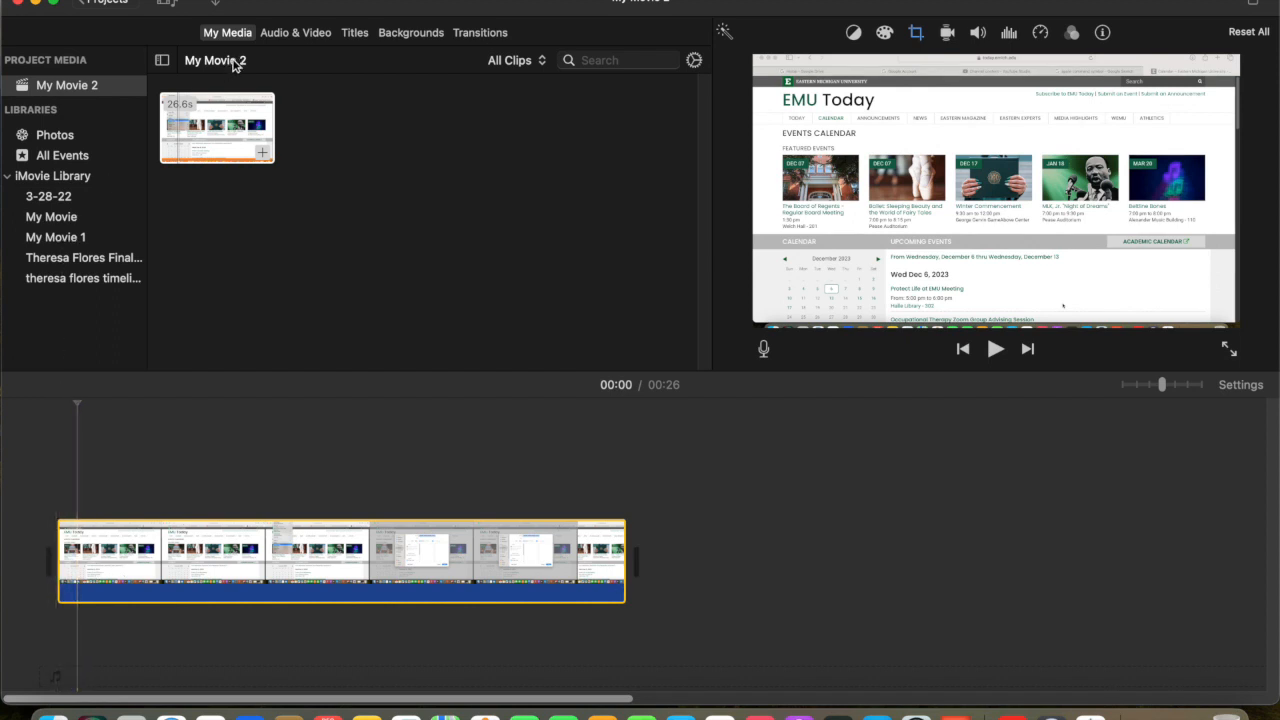
pyautogui.click(224, 121)
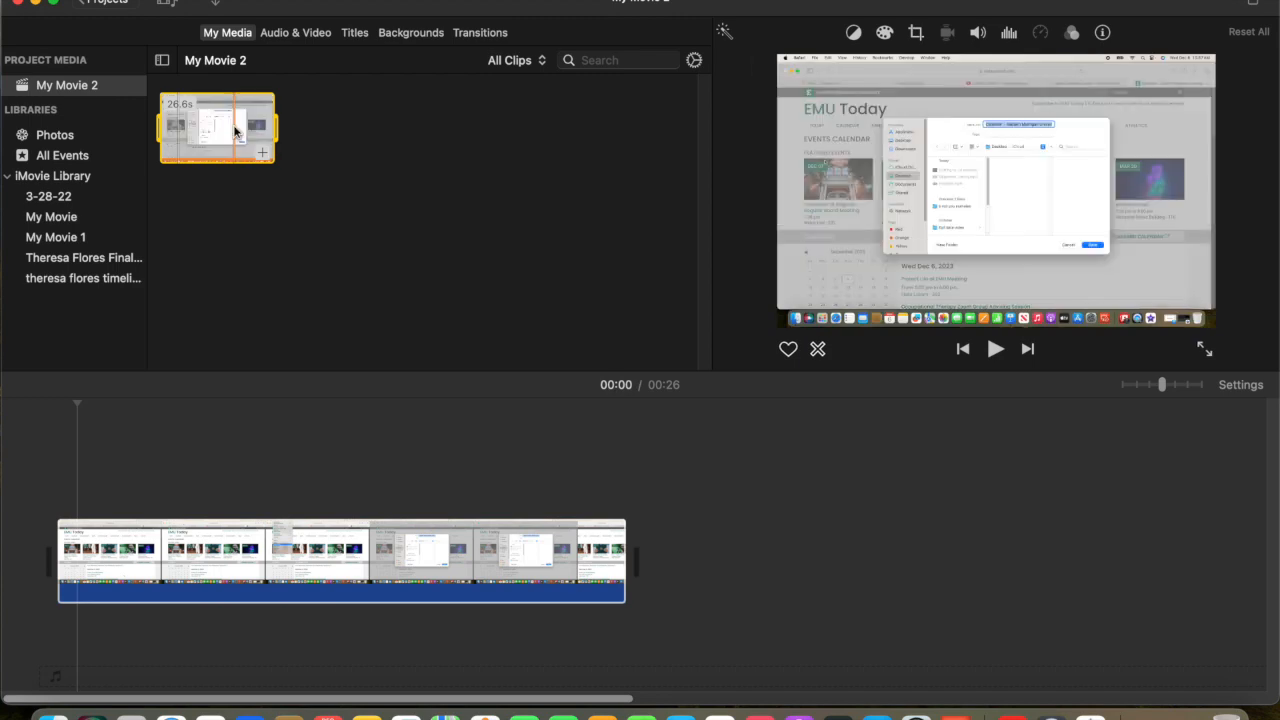
pyautogui.click(108, 560)
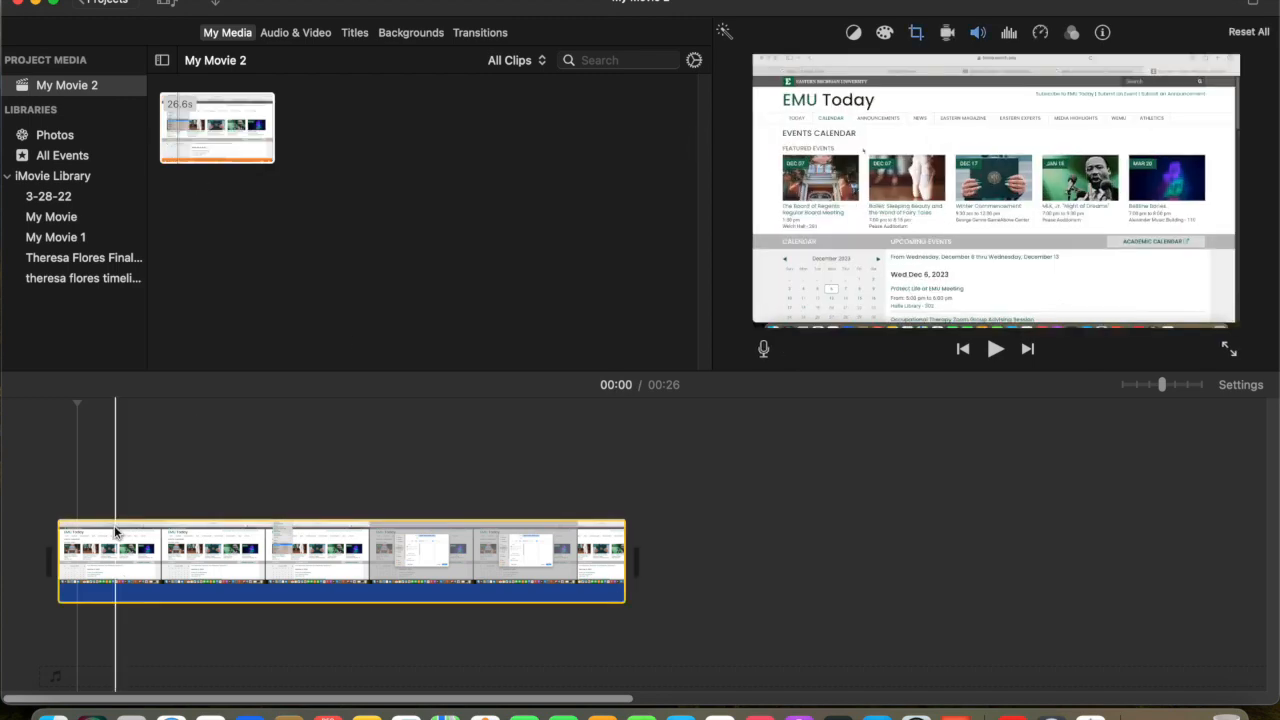
pyautogui.click(916, 32)
pyautogui.click(848, 66)
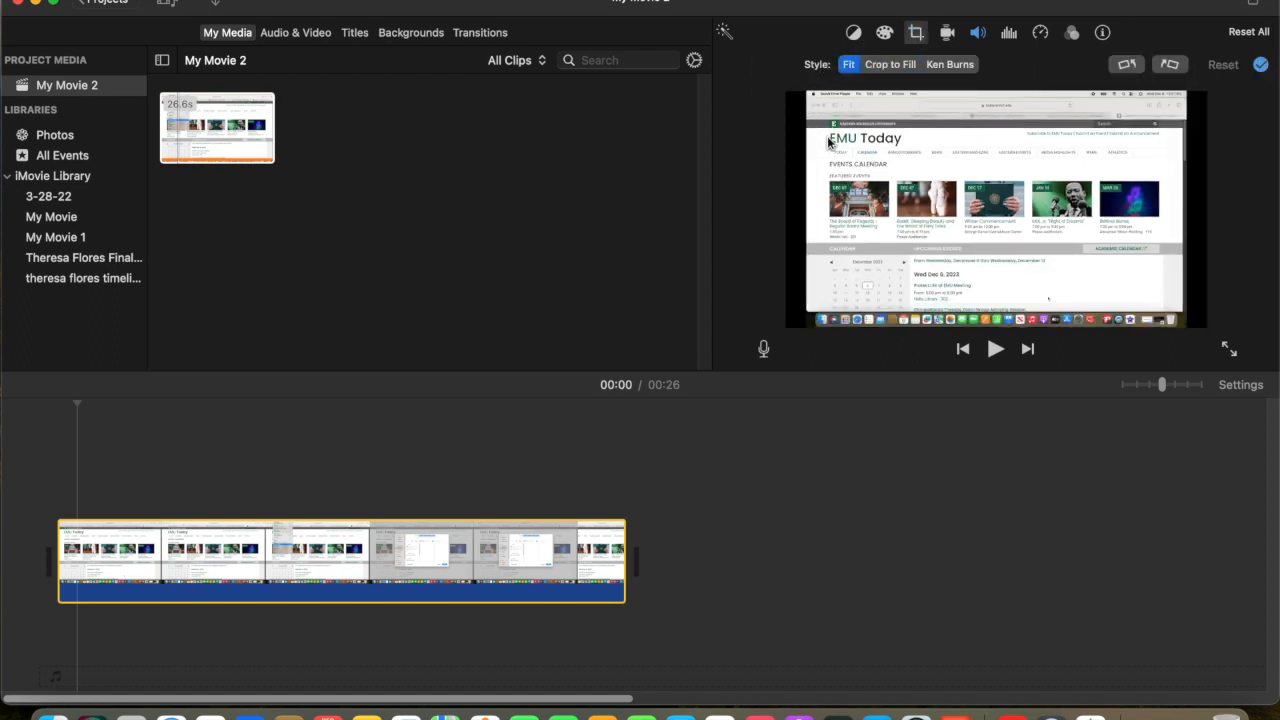
pyautogui.click(888, 66)
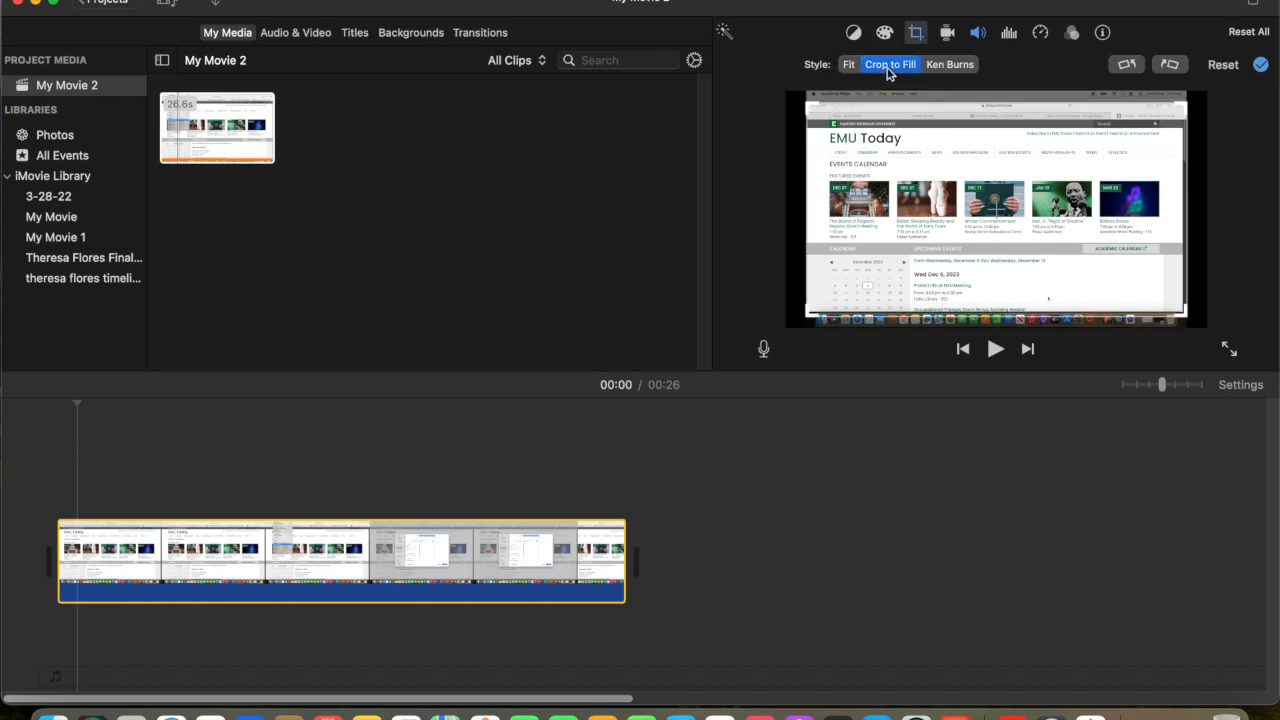
pyautogui.click(848, 66)
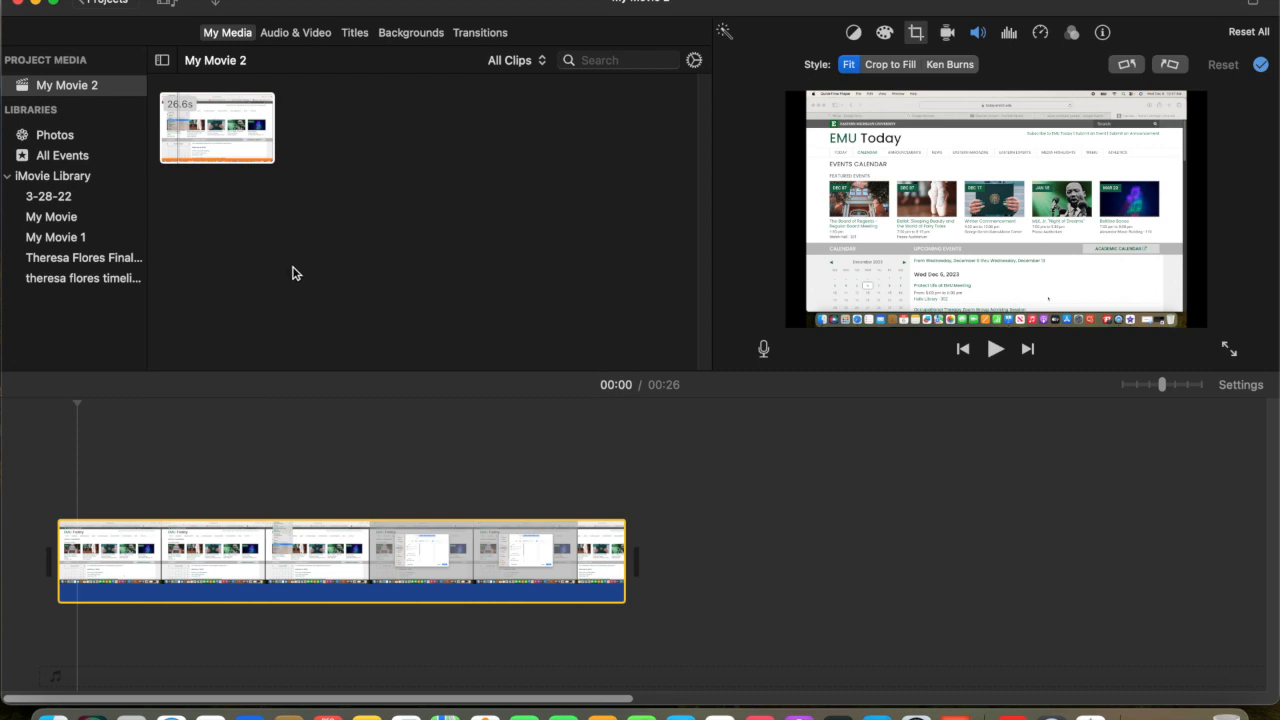
# Step: Play the movie full screen until the File menu opens in the recording and split the clip at 00:08
pyautogui.click(1232, 354)
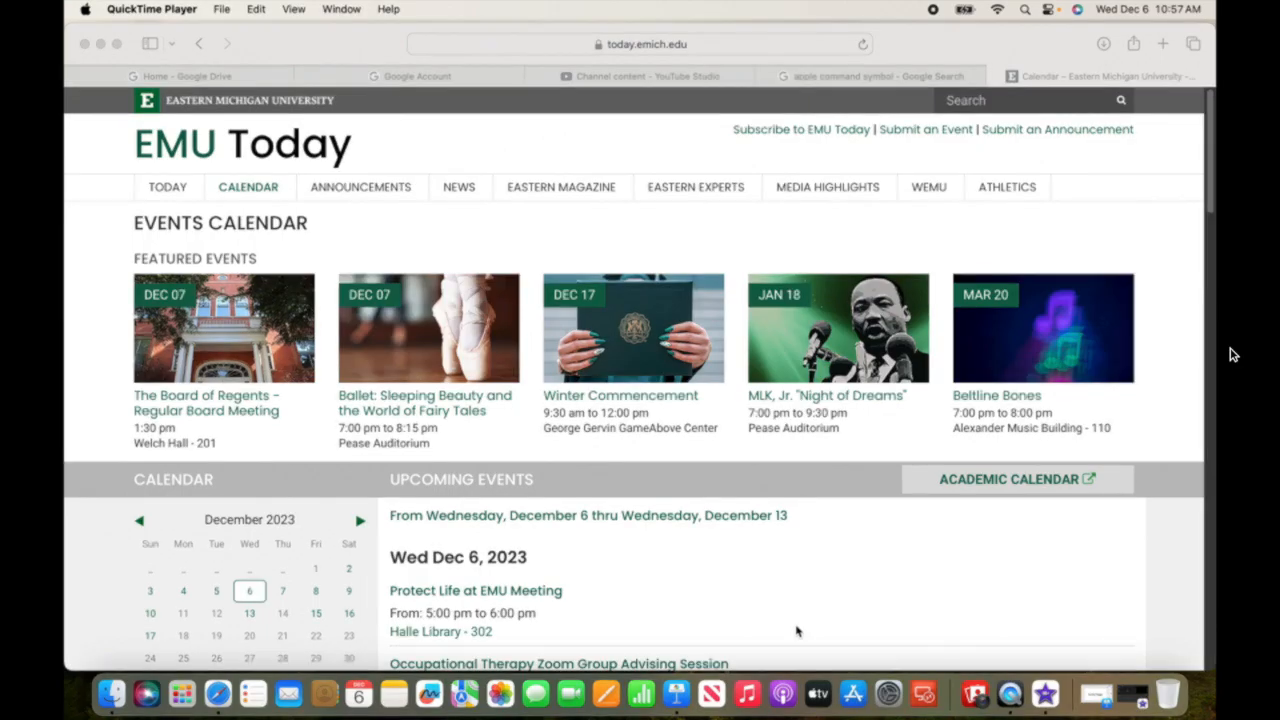
pyautogui.moveTo(748, 536)
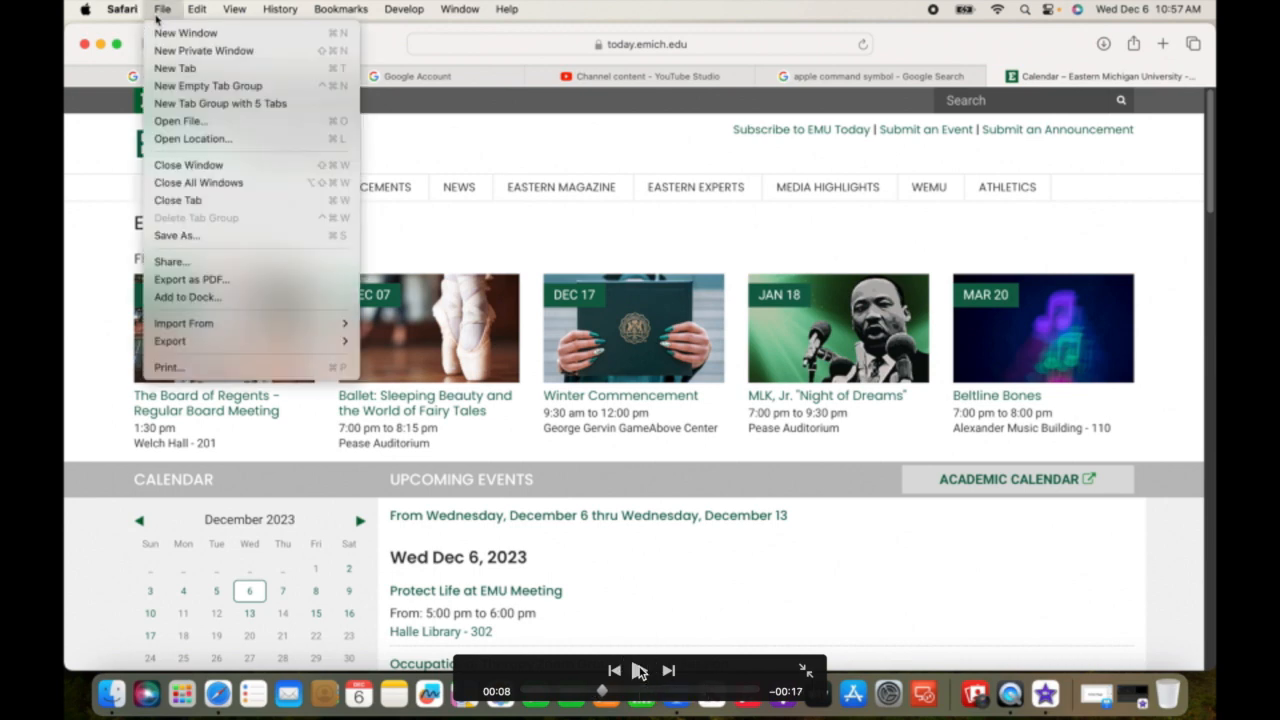
pyautogui.click(805, 670)
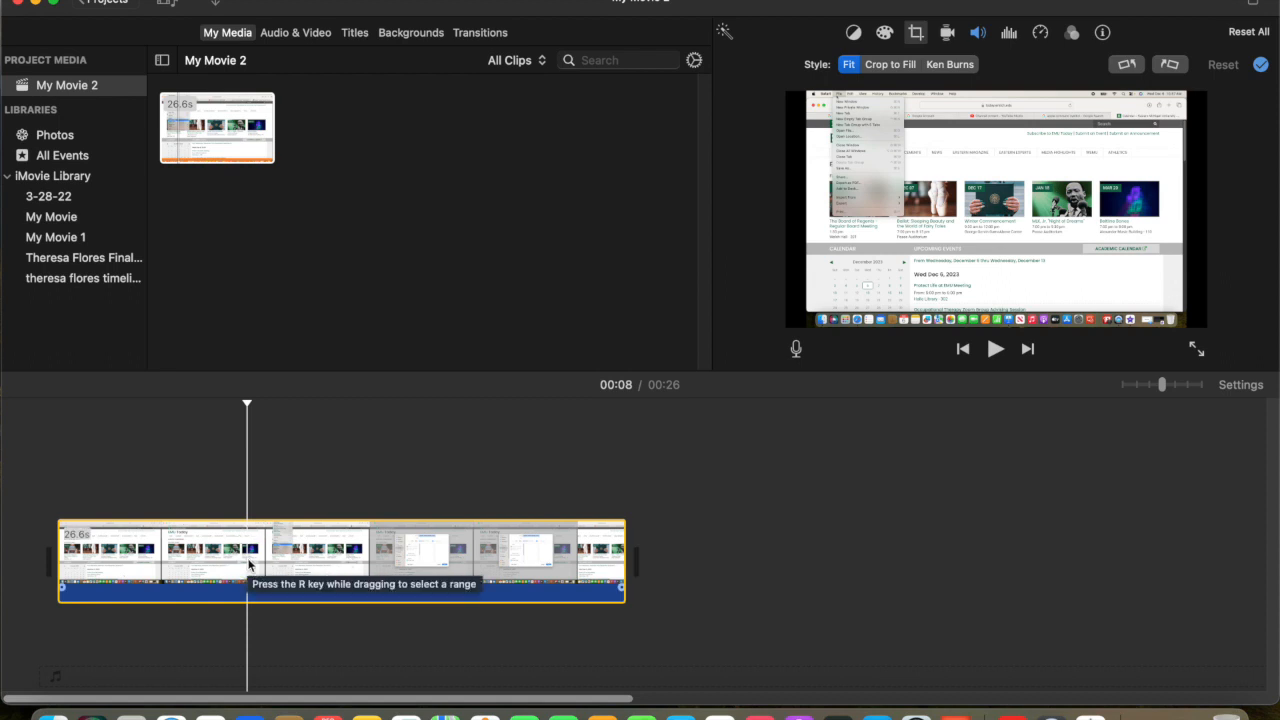
pyautogui.rightClick(248, 565)
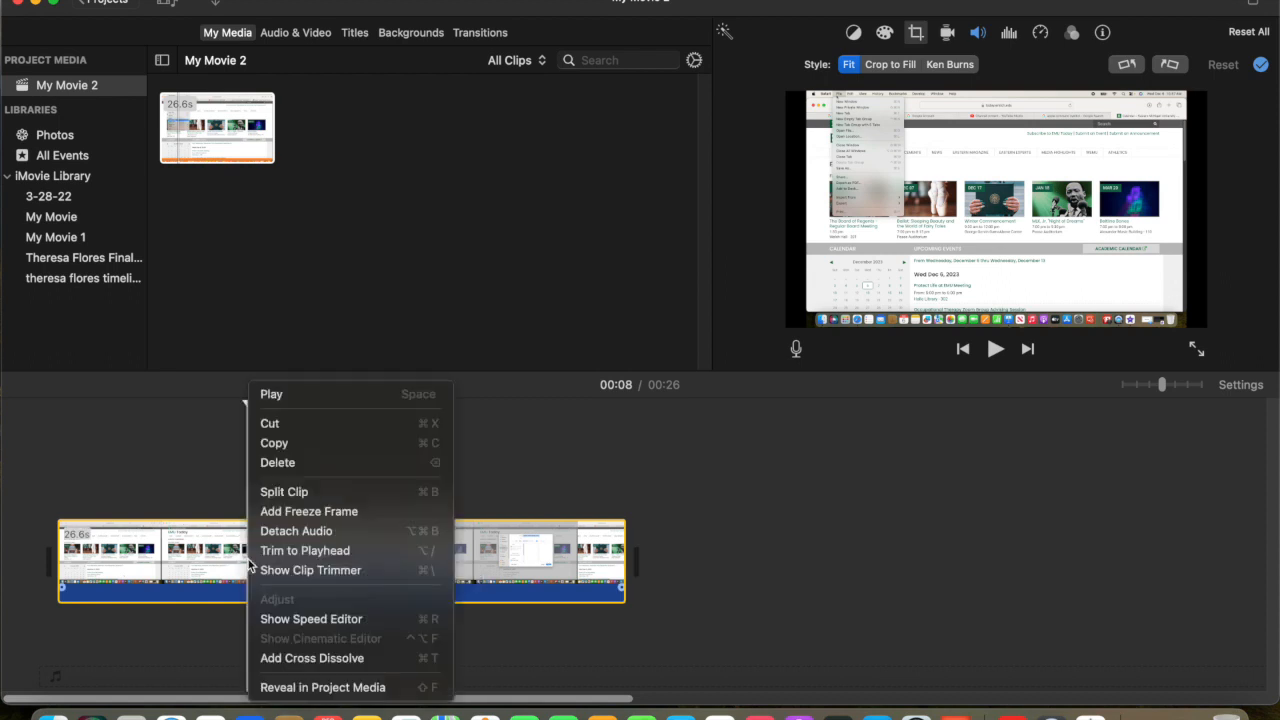
pyautogui.click(276, 492)
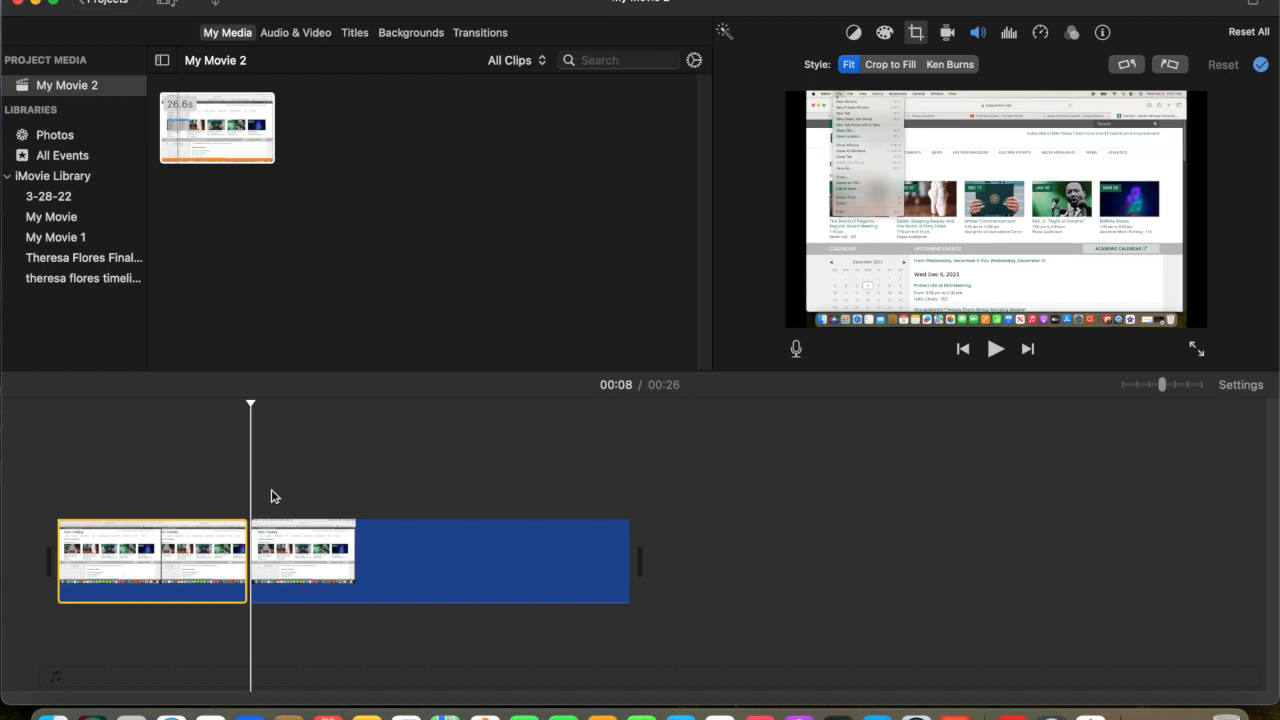
# Step: Enlarge the timeline clips and set the cropping style of the second clip to Crop to Fill
pyautogui.click(1162, 386)
pyautogui.moveTo(1163, 388); pyautogui.dragTo(1174, 390)
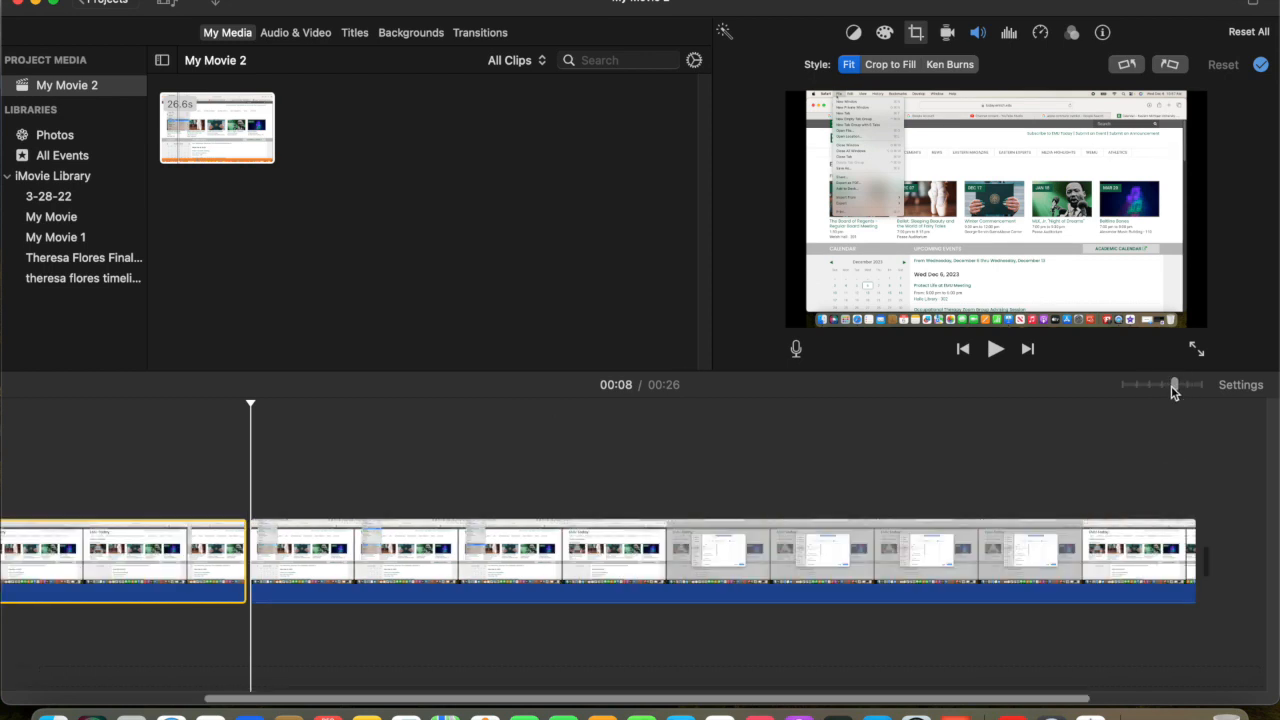
pyautogui.click(283, 545)
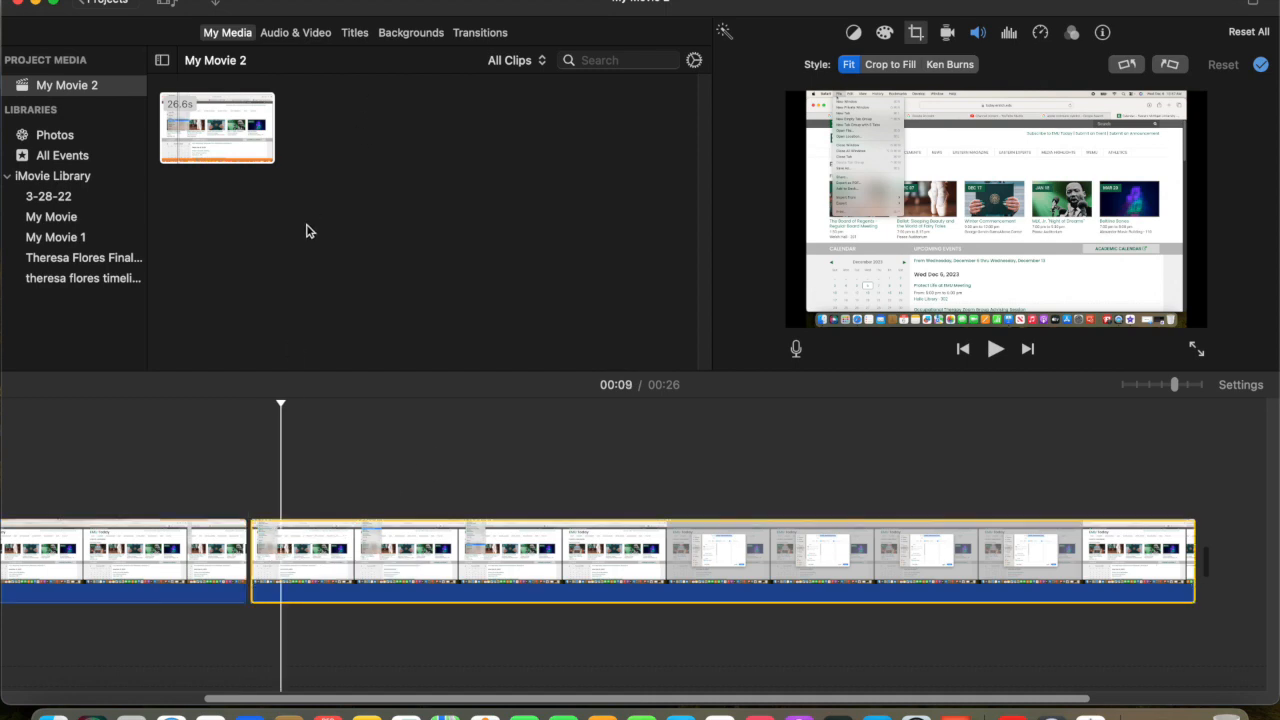
pyautogui.click(916, 40)
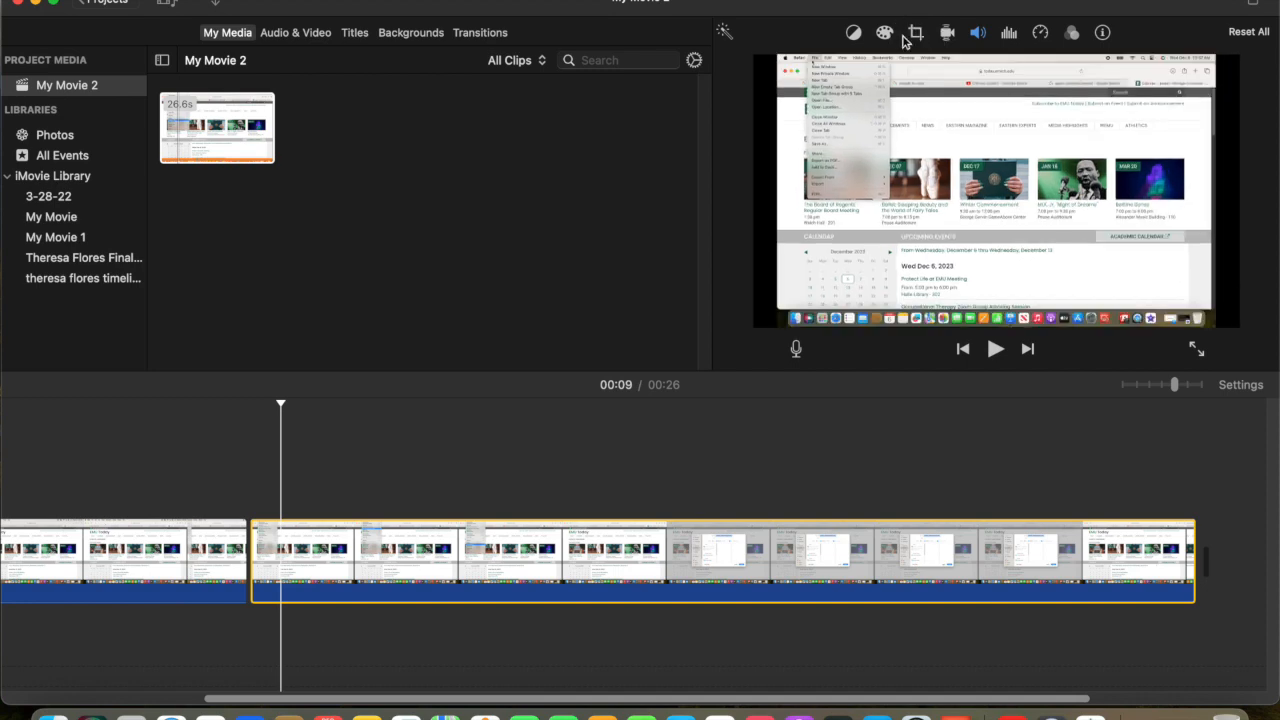
pyautogui.click(915, 34)
pyautogui.click(876, 70)
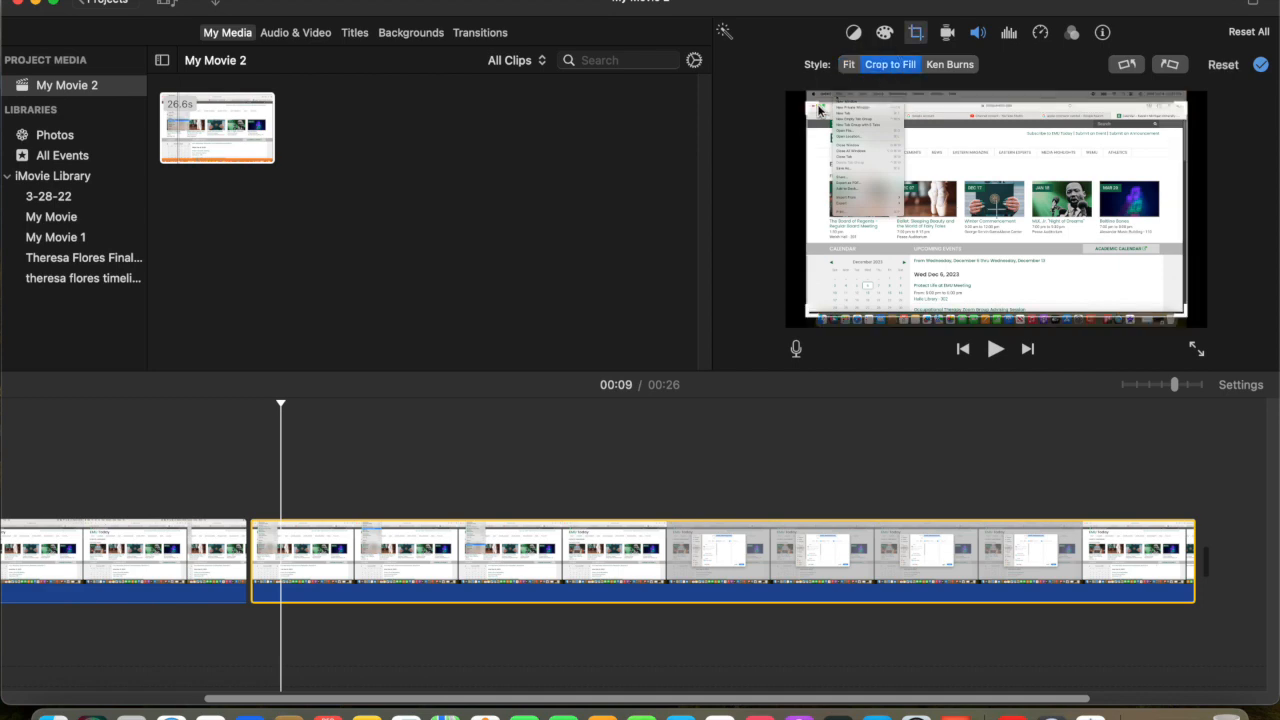
# Step: Resize the second clip's crop frame to the upper-left part of the recorded screen, enclosing the whole open File menu
pyautogui.moveTo(811, 105)
pyautogui.mouseDown()
pyautogui.moveTo(808, 76)
pyautogui.moveTo(802, 98)
pyautogui.mouseUp()
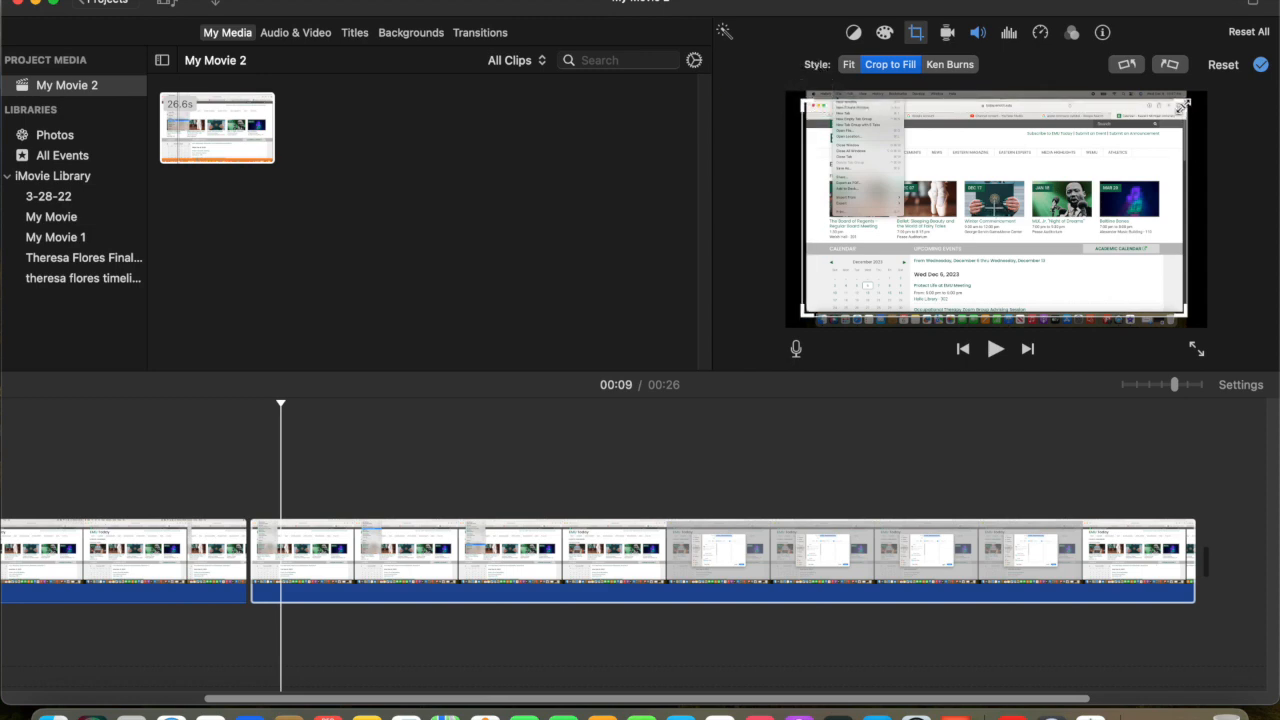
pyautogui.moveTo(1180, 106)
pyautogui.mouseDown()
pyautogui.moveTo(1177, 90)
pyautogui.moveTo(1192, 90)
pyautogui.mouseUp()
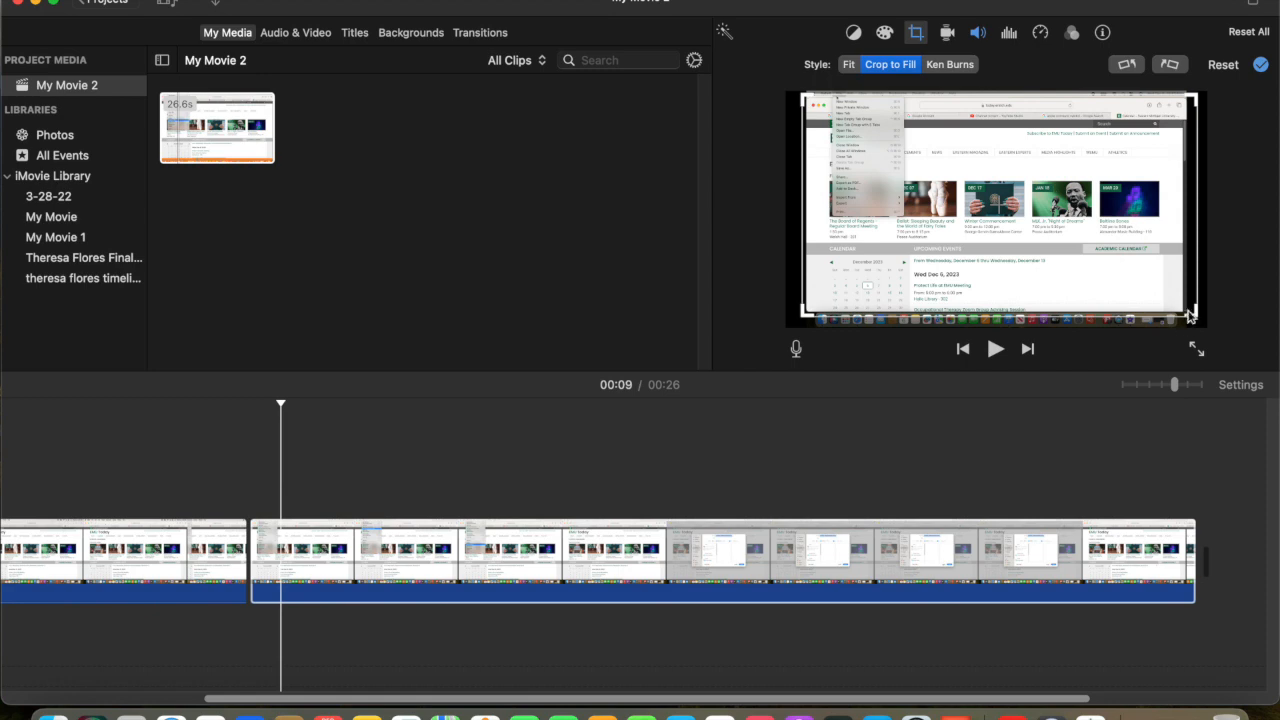
pyautogui.click(1190, 308)
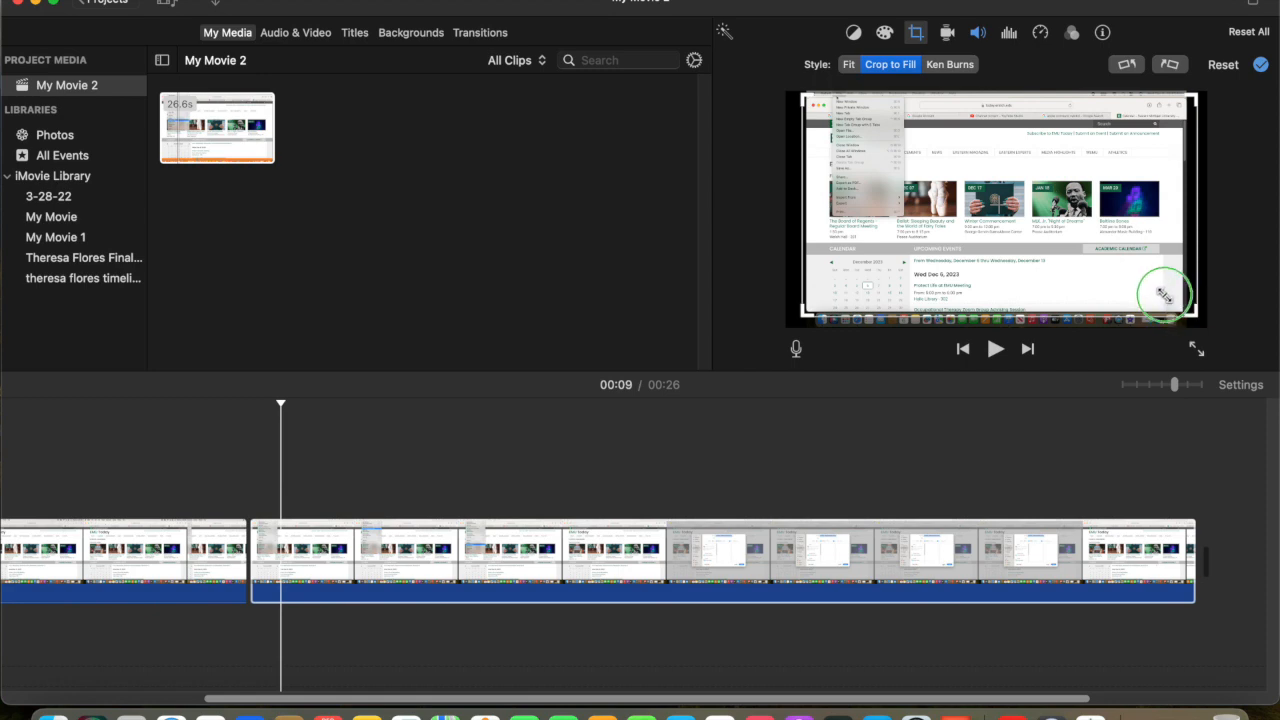
pyautogui.moveTo(1190, 309); pyautogui.dragTo(1050, 207)
pyautogui.click(1056, 90)
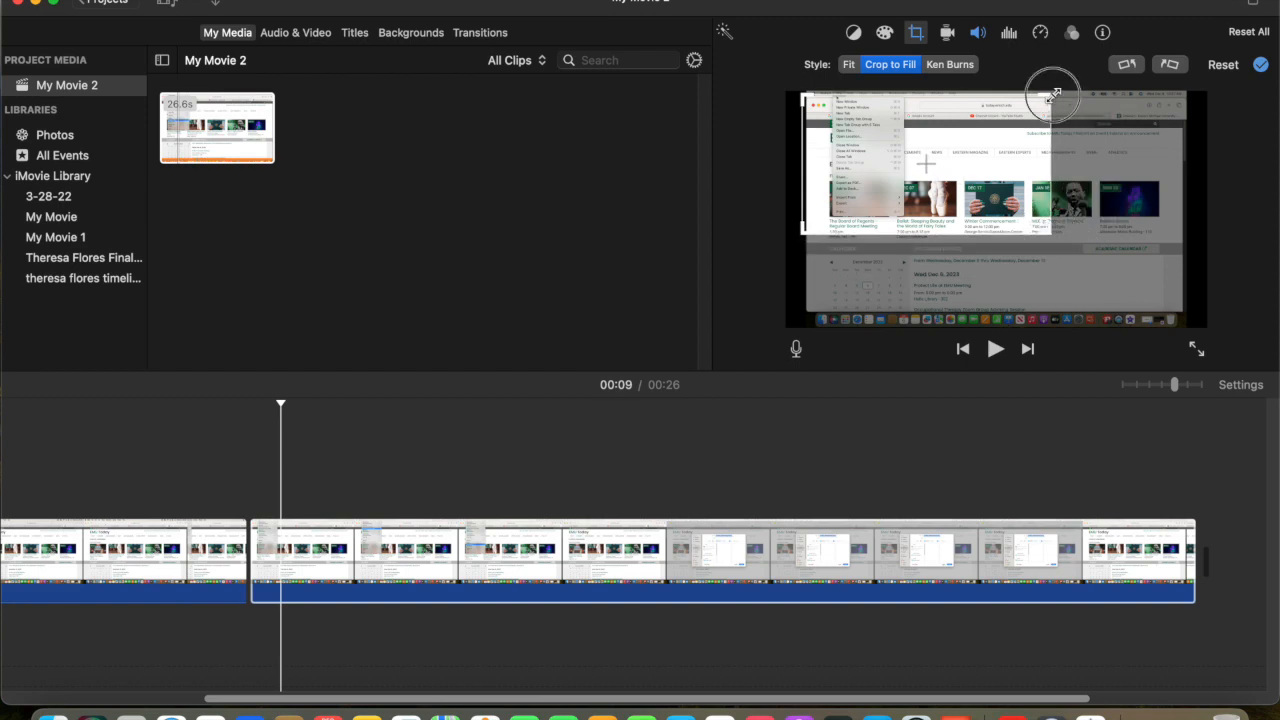
pyautogui.moveTo(1056, 90); pyautogui.dragTo(1058, 88)
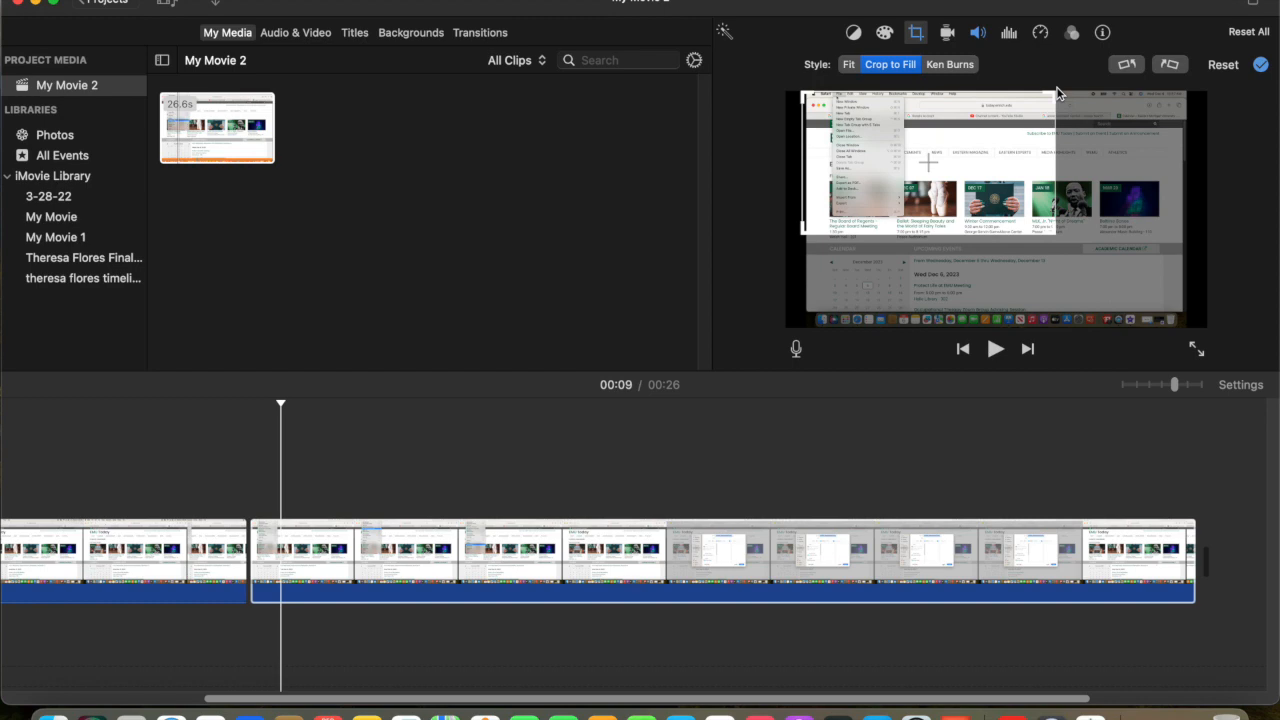
pyautogui.moveTo(1056, 232)
pyautogui.mouseDown()
pyautogui.moveTo(1024, 206)
pyautogui.moveTo(1040, 222)
pyautogui.mouseUp()
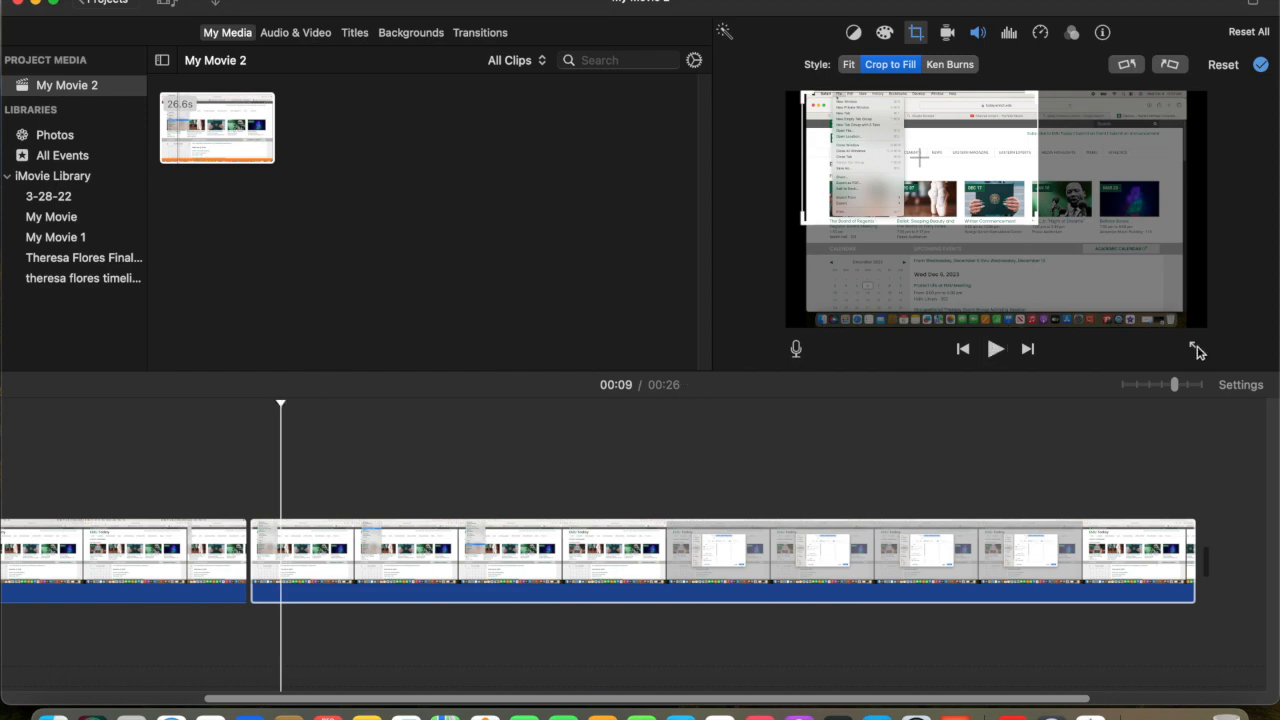
# Step: Play the movie full screen until the save dialog is open in the recording and split the second clip at 00:19
pyautogui.click(1197, 350)
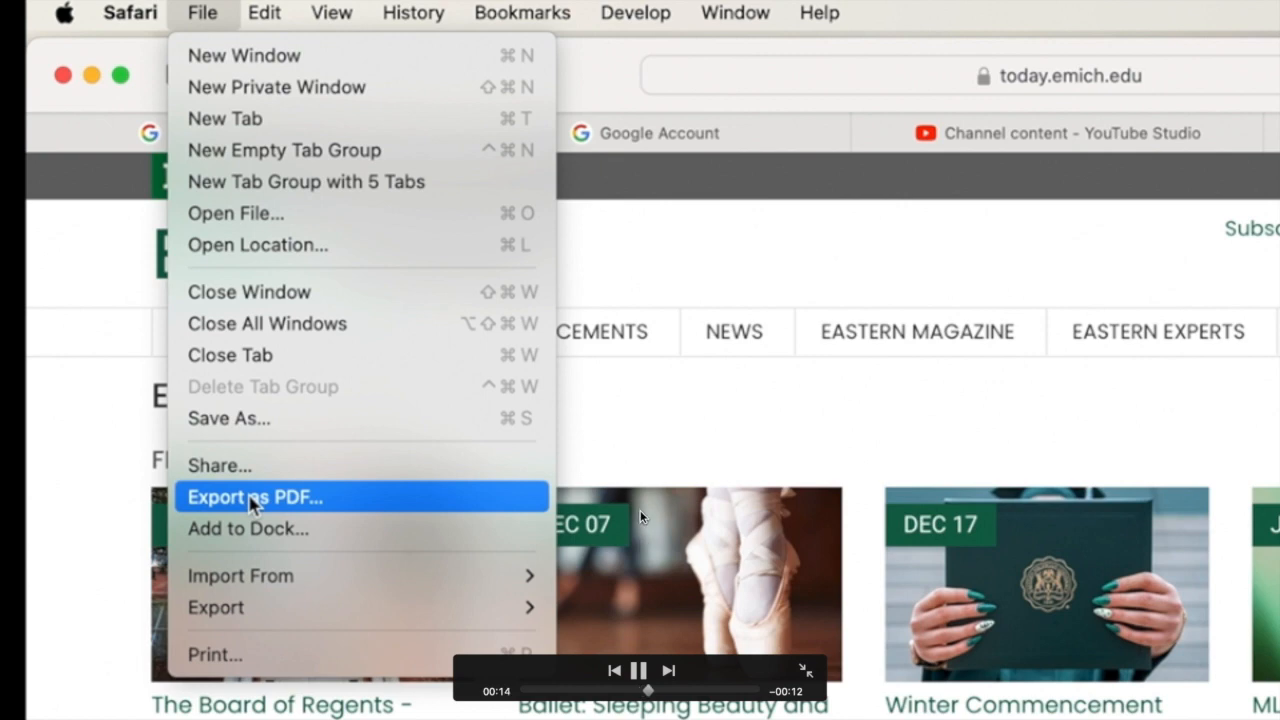
pyautogui.click(638, 671)
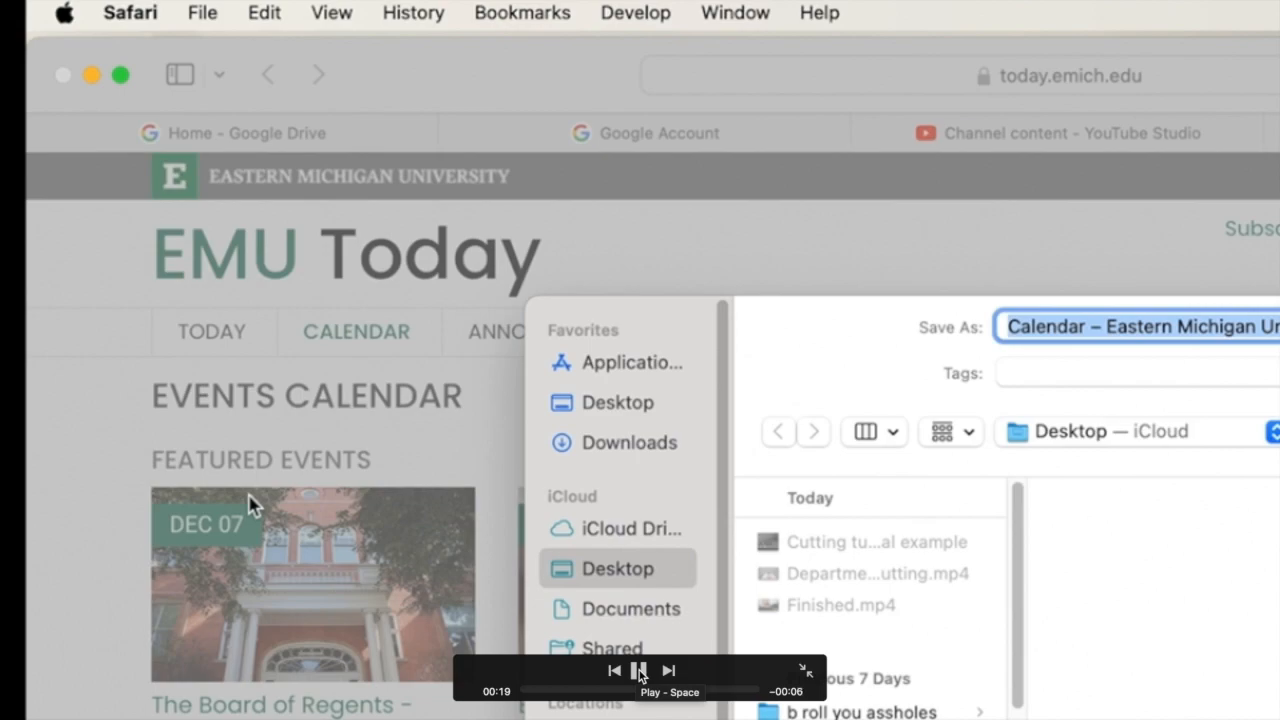
pyautogui.click(640, 672)
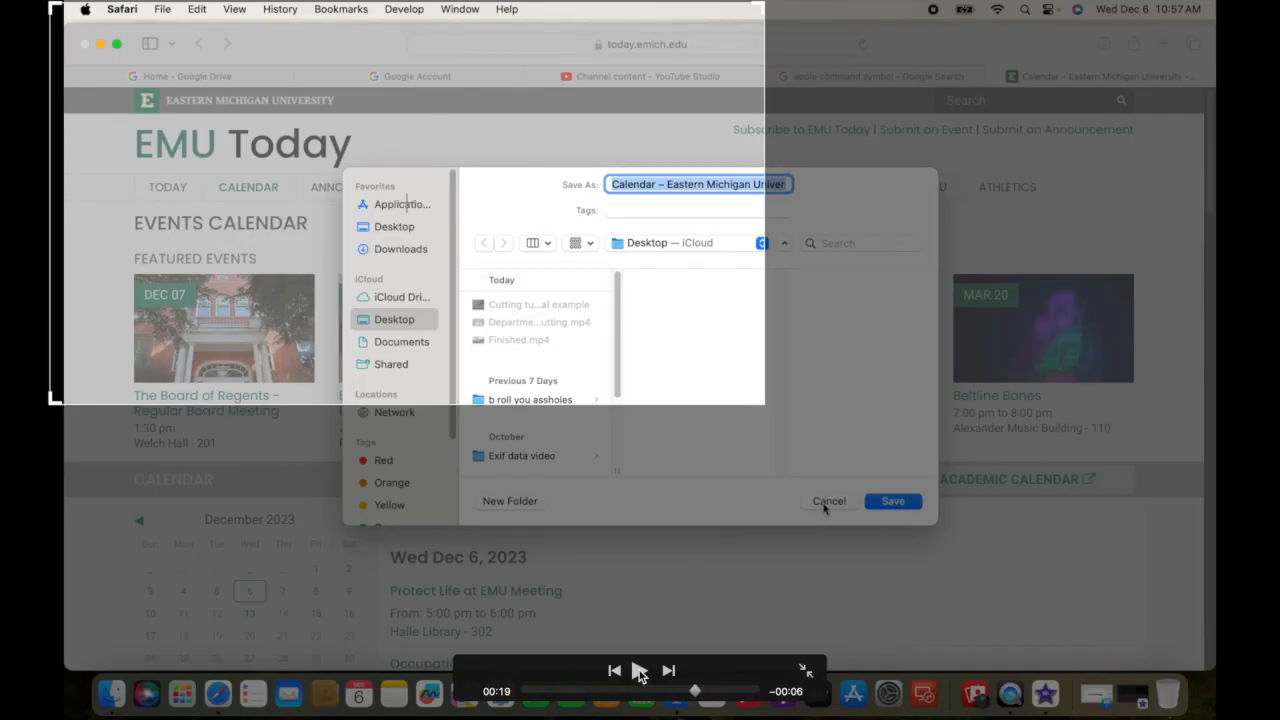
pyautogui.press('Escape')
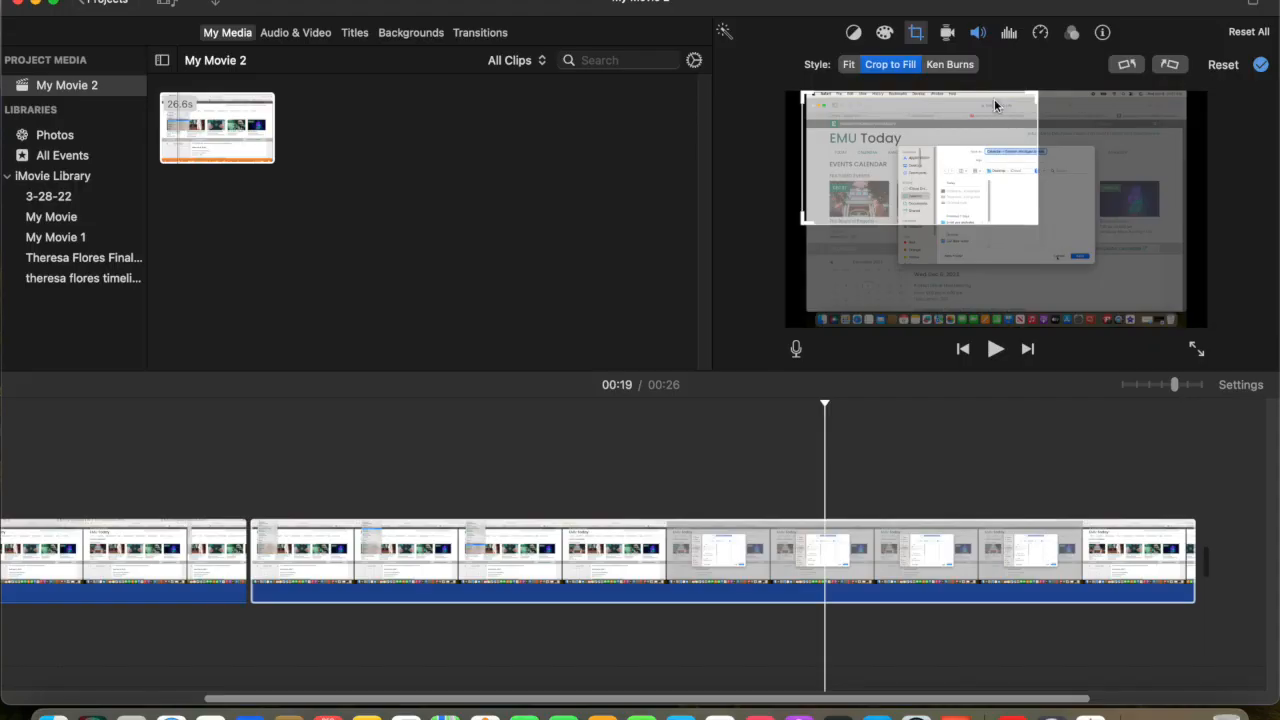
pyautogui.rightClick(825, 552)
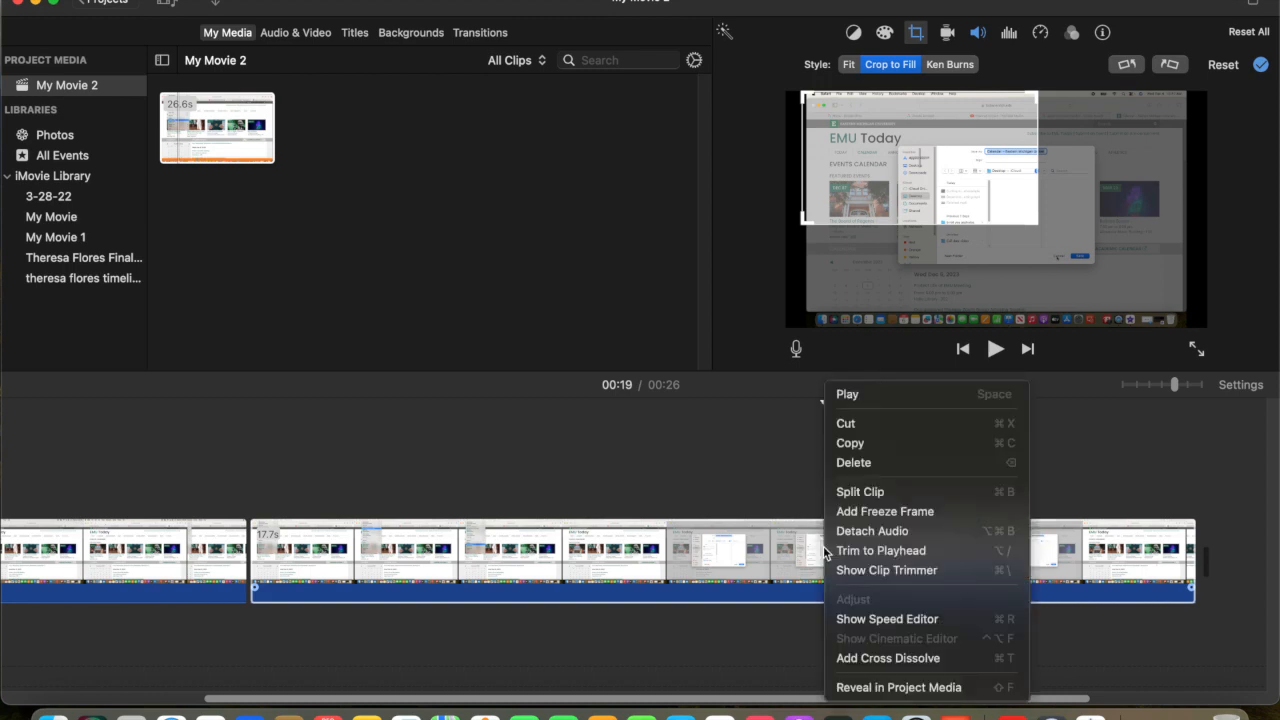
pyautogui.click(849, 496)
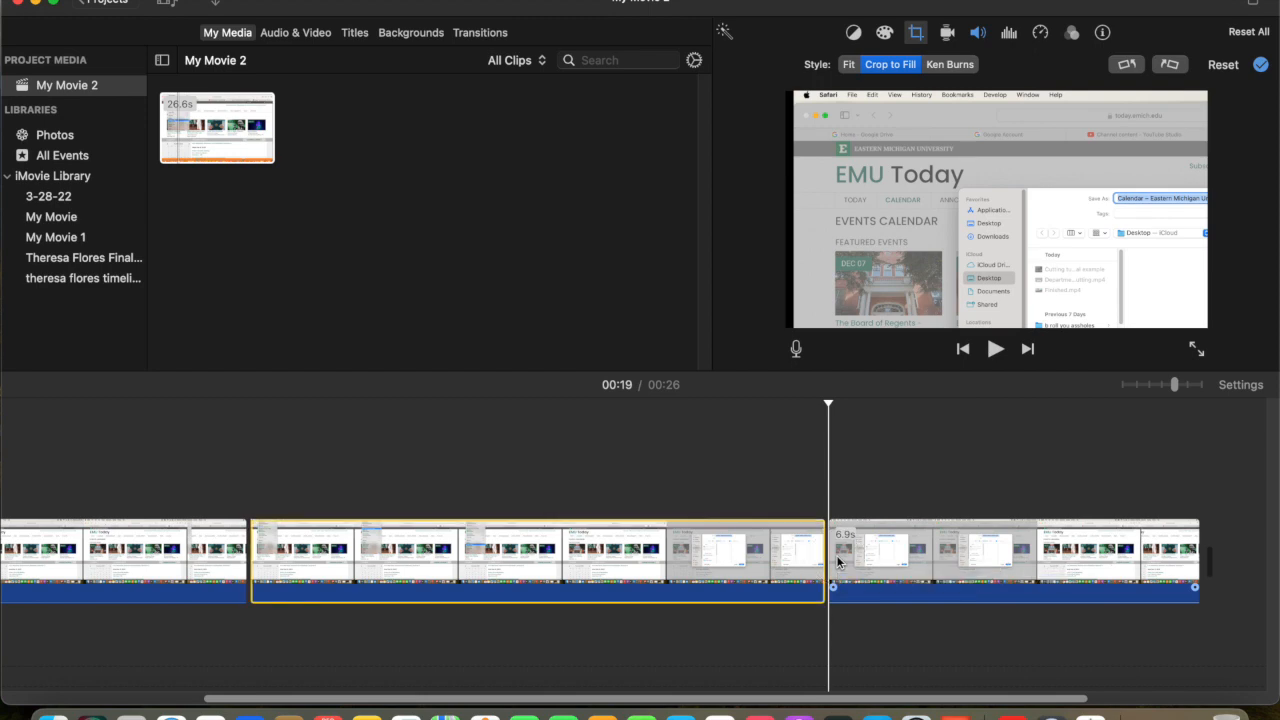
# Step: Set the cropping style of the clip after the 00:19 split to Fit and split that clip again at 00:21
pyautogui.click(838, 562)
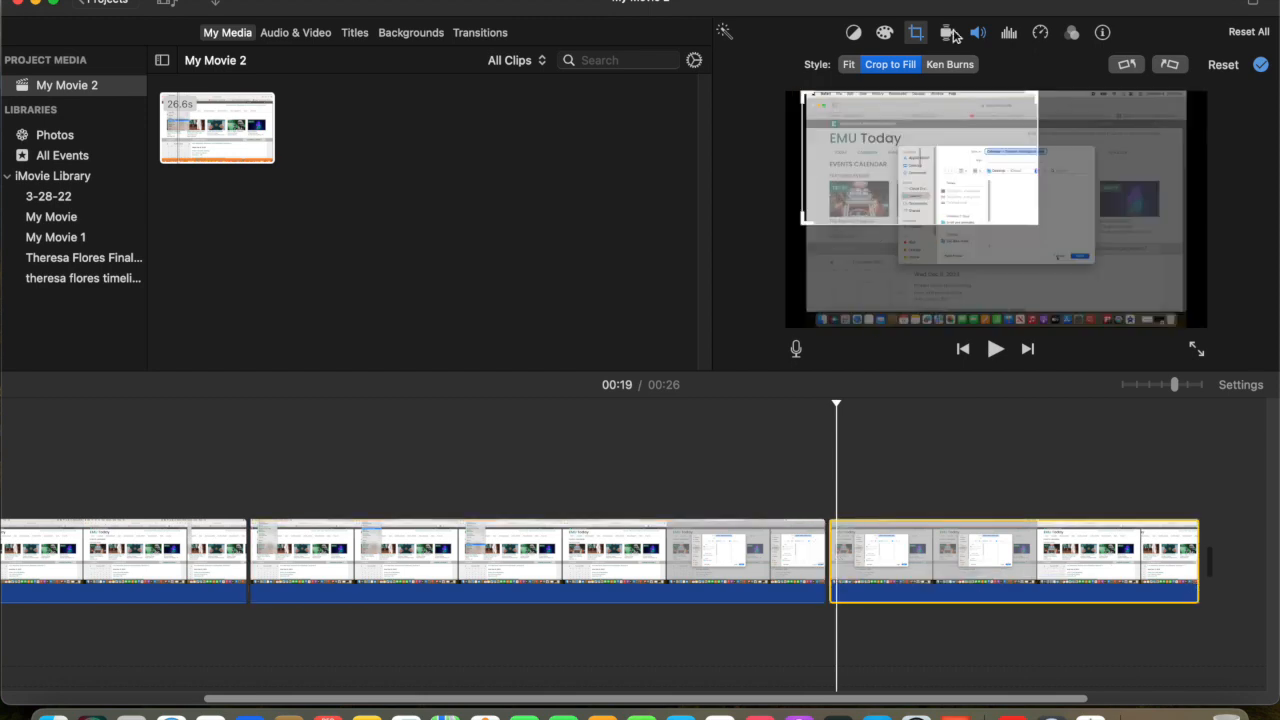
pyautogui.click(848, 65)
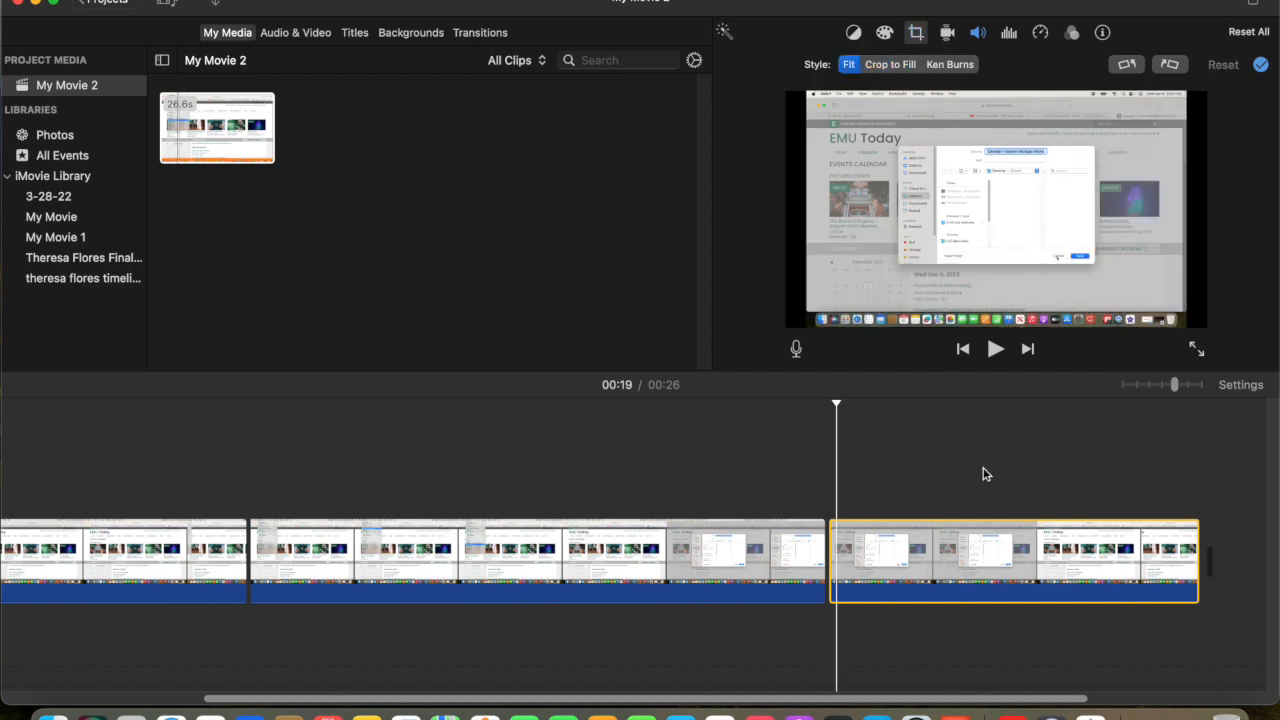
pyautogui.click(995, 350)
pyautogui.click(995, 352)
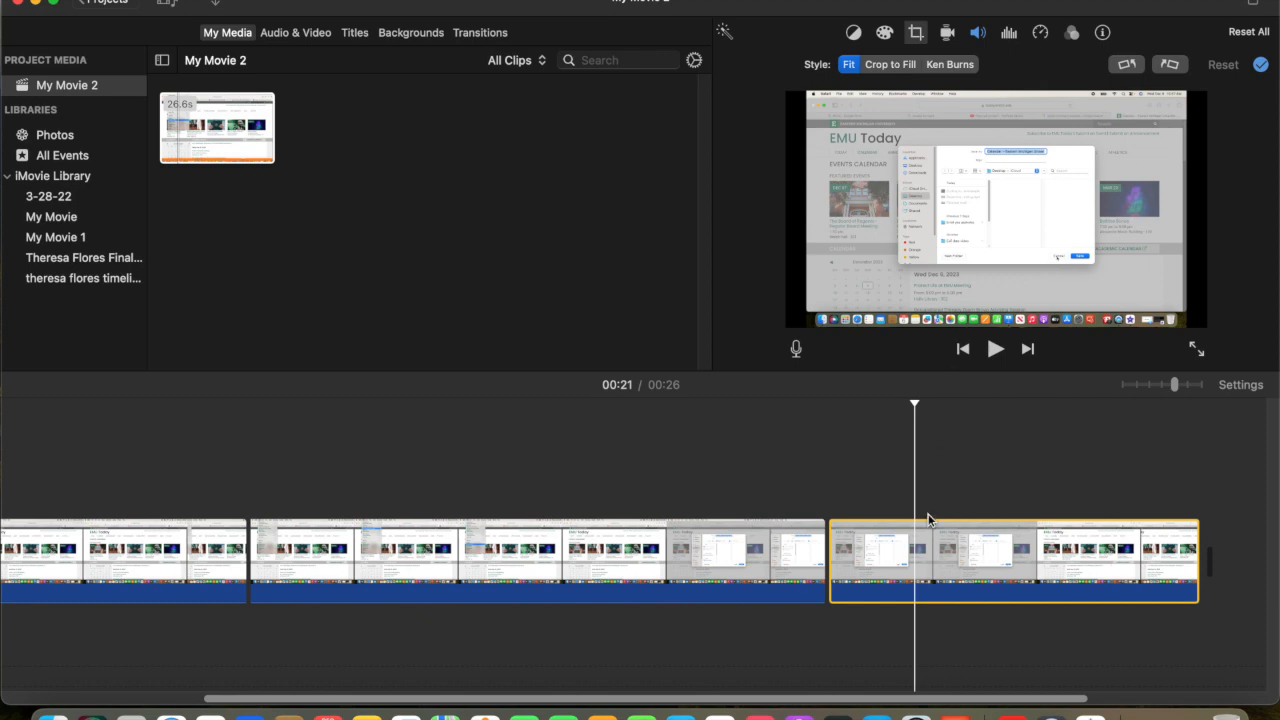
pyautogui.rightClick(920, 545)
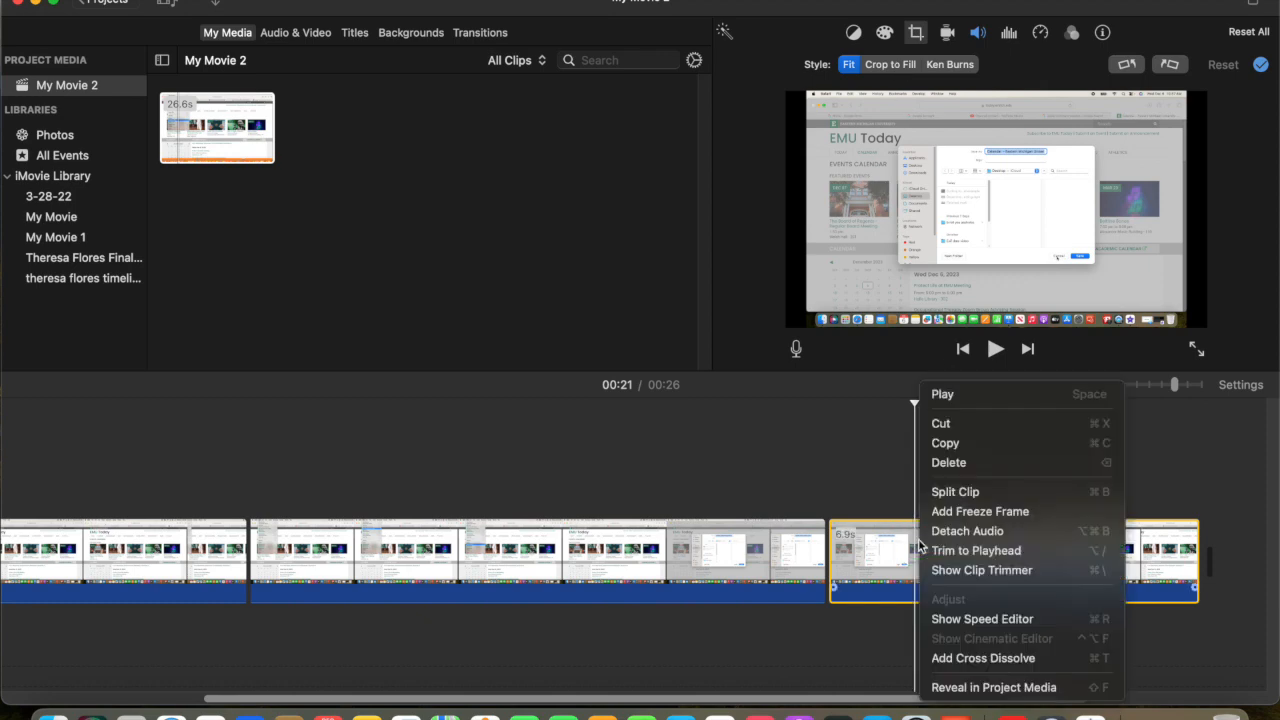
pyautogui.click(946, 493)
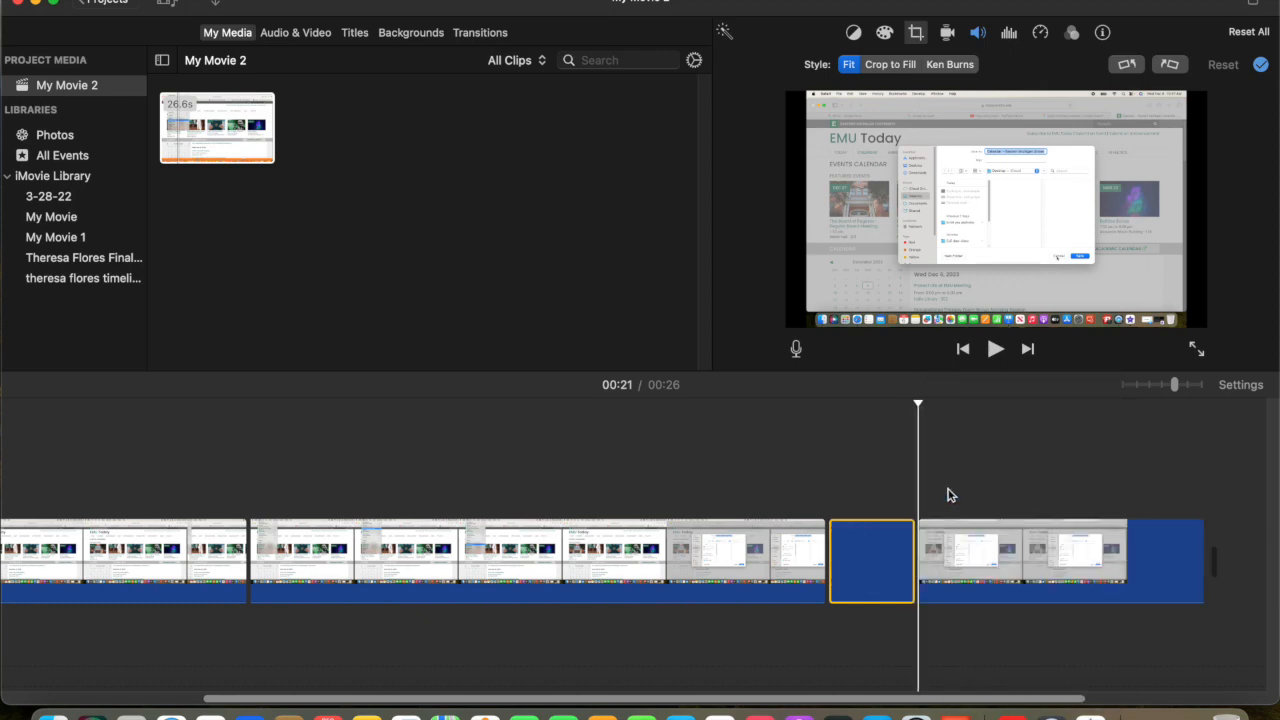
# Step: Set the short clip and the last clip to Crop to Fill, and tighten the last clip's crop frame around the save dialog
pyautogui.click(876, 66)
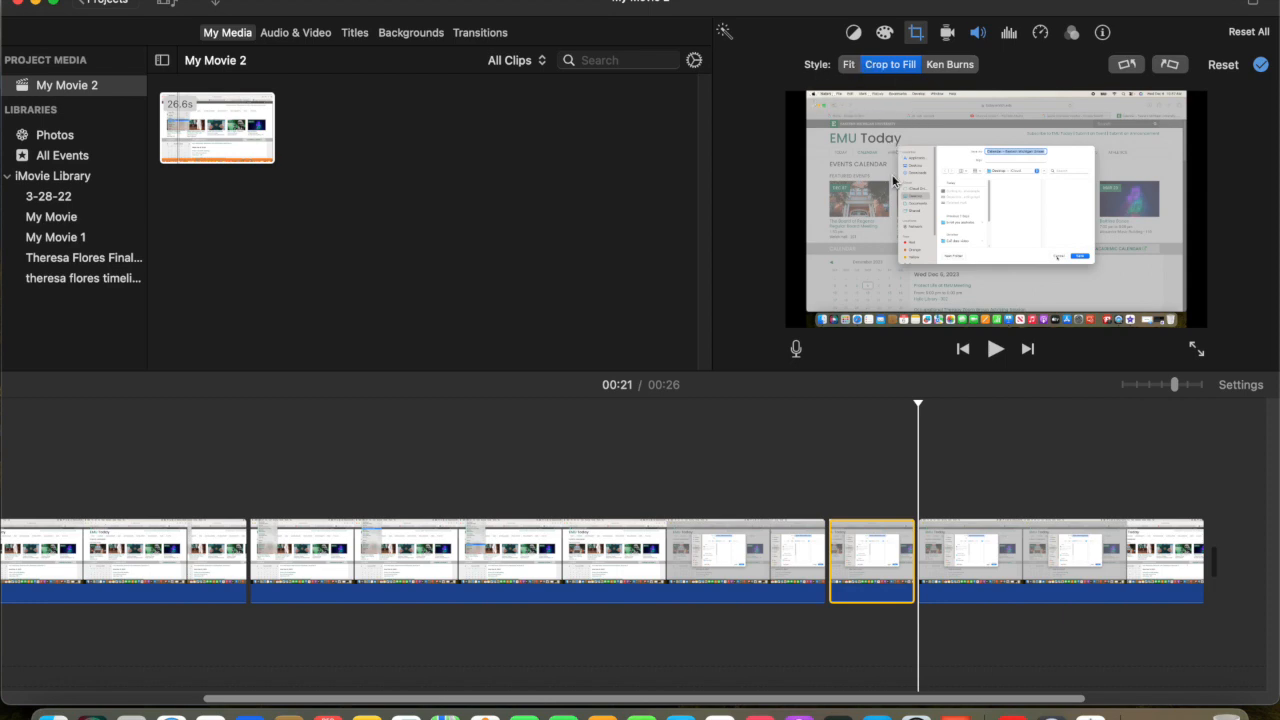
pyautogui.click(943, 534)
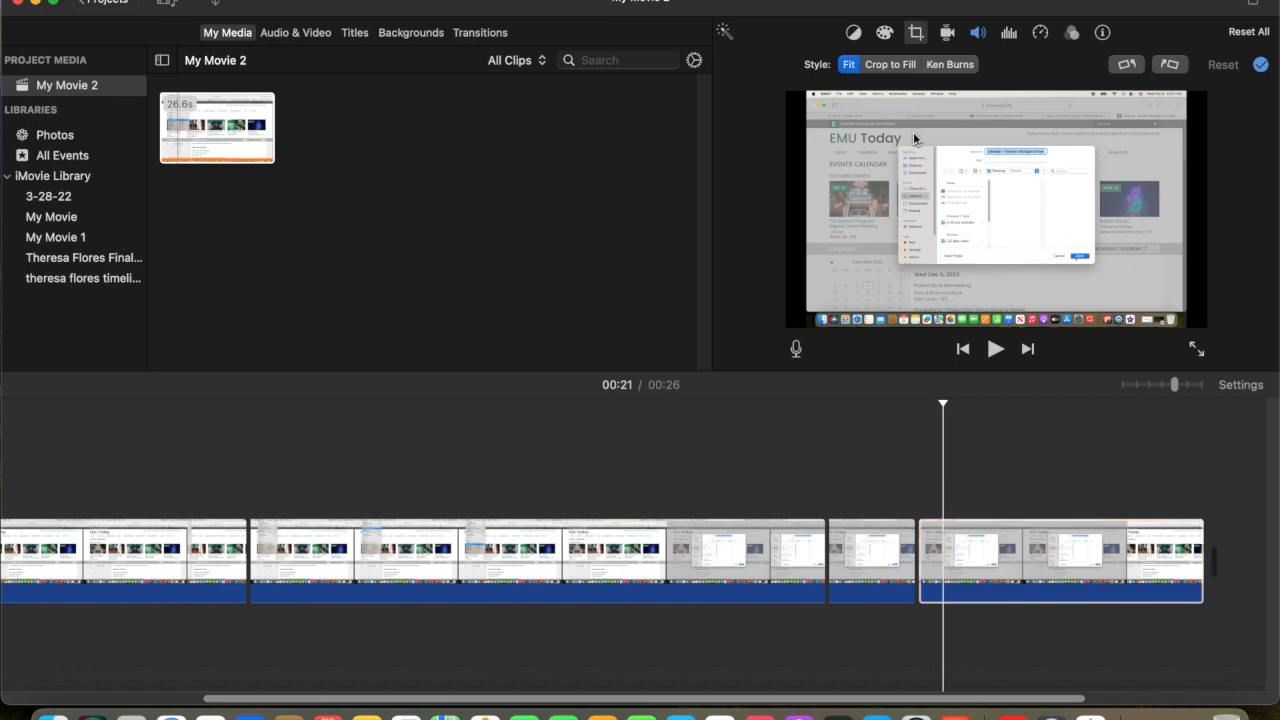
pyautogui.click(890, 64)
pyautogui.moveTo(812, 113); pyautogui.dragTo(862, 135)
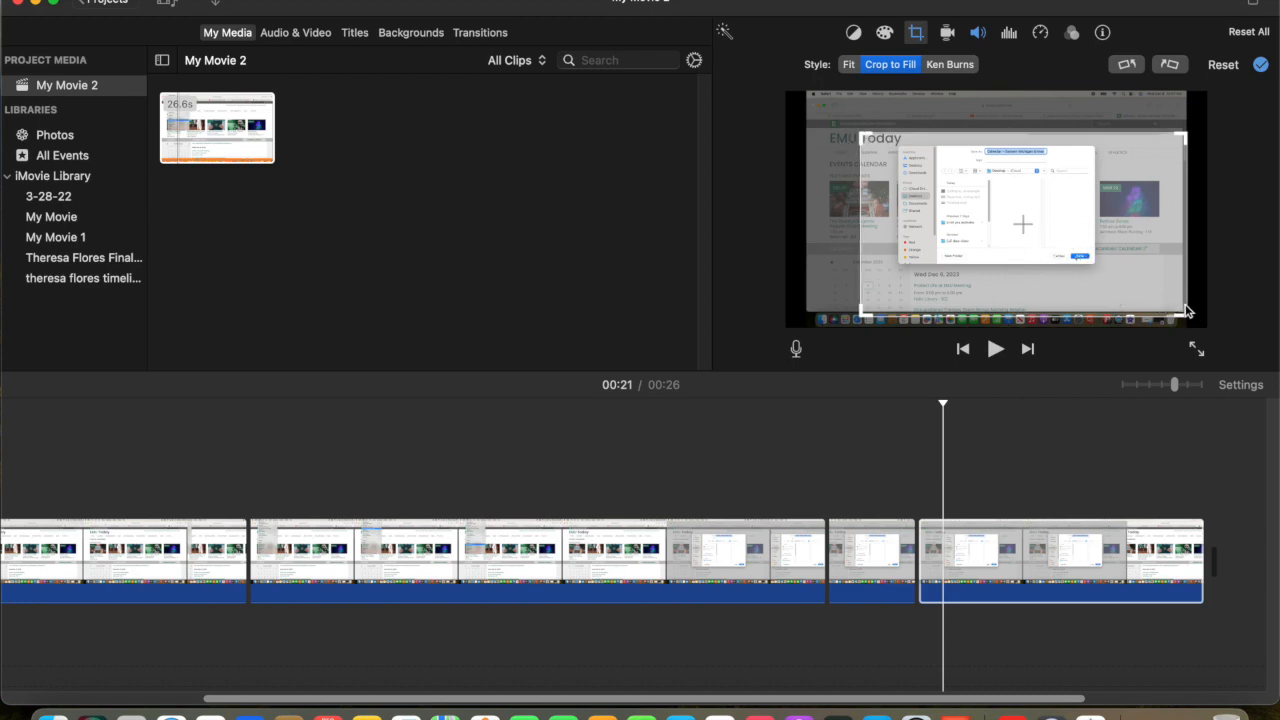
pyautogui.moveTo(1182, 313); pyautogui.dragTo(1106, 270)
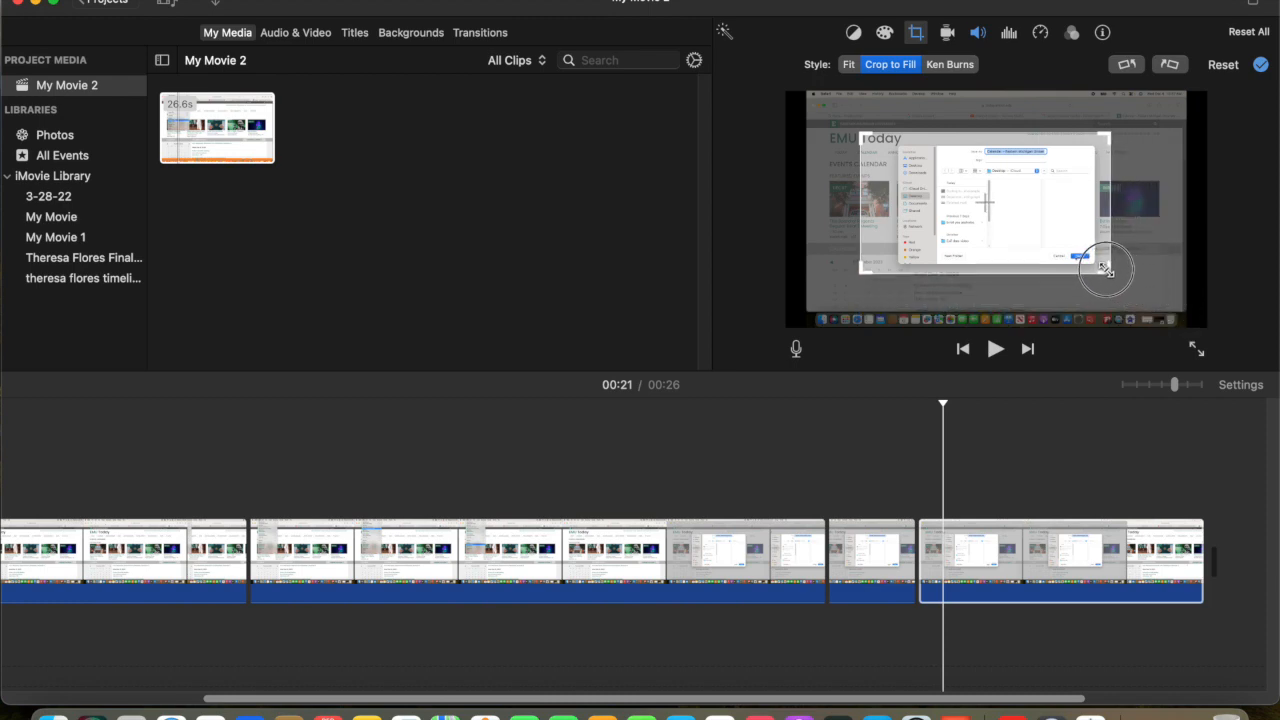
pyautogui.moveTo(855, 130); pyautogui.dragTo(874, 141)
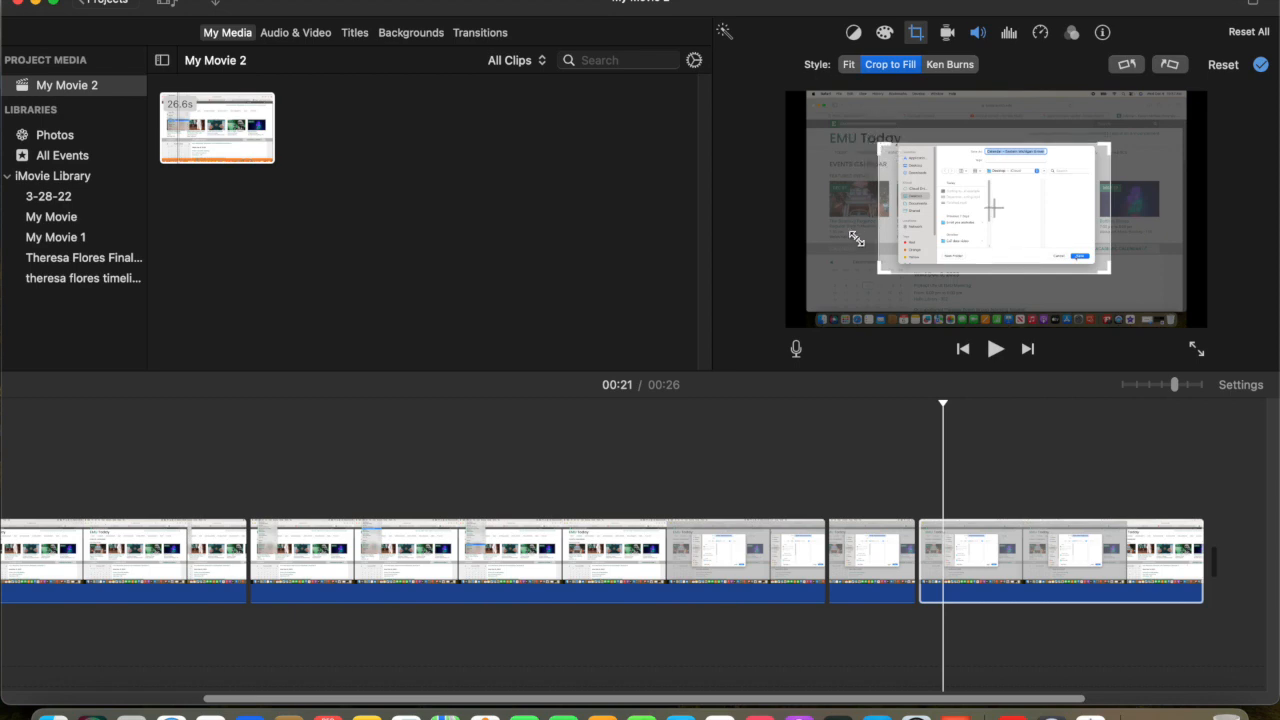
pyautogui.moveTo(881, 274); pyautogui.dragTo(891, 270)
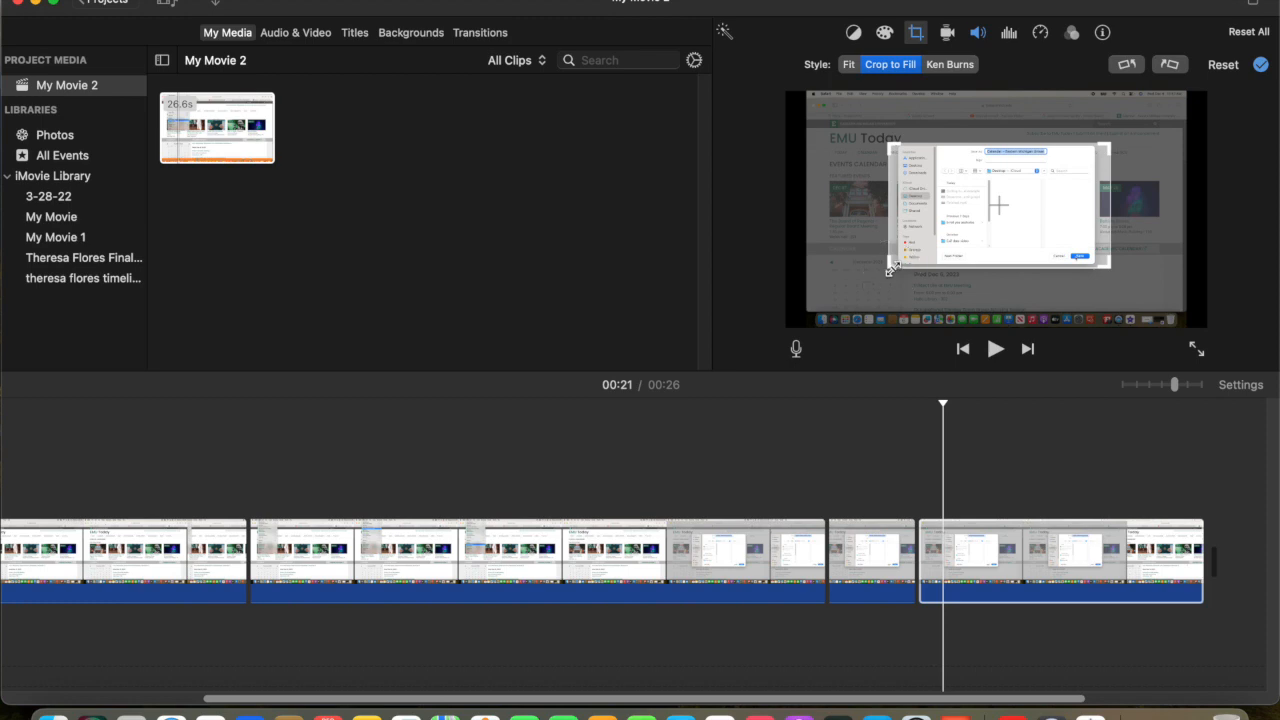
# Step: Split the last clip at 00:24, where the save dialog closes, and set the cropping style of the new final clip to Fit
pyautogui.click(1197, 352)
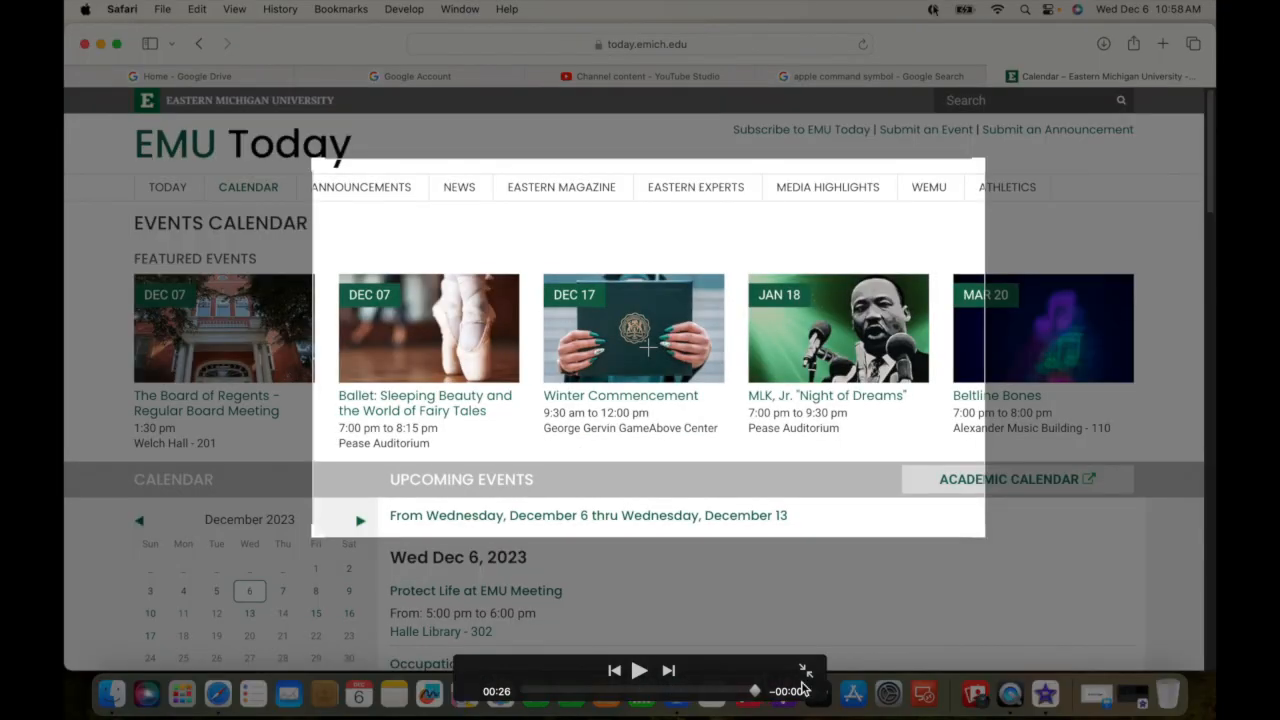
pyautogui.click(805, 670)
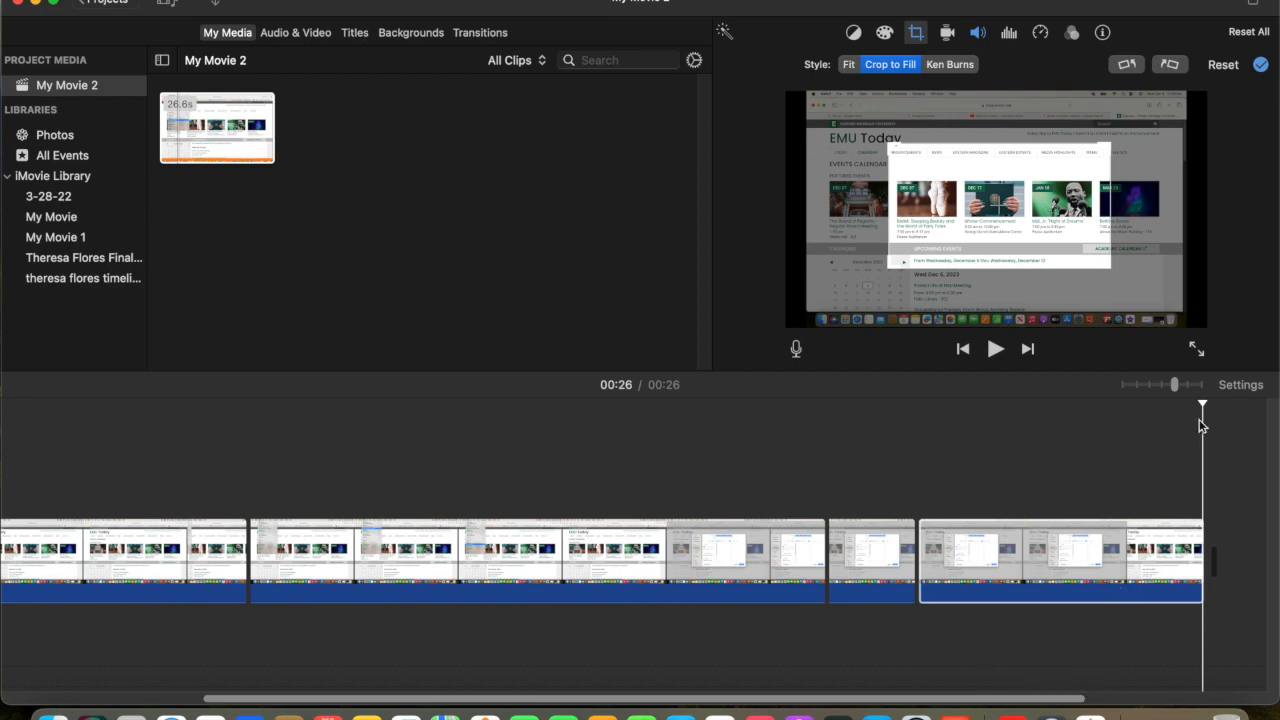
pyautogui.moveTo(1202, 401); pyautogui.dragTo(1067, 403)
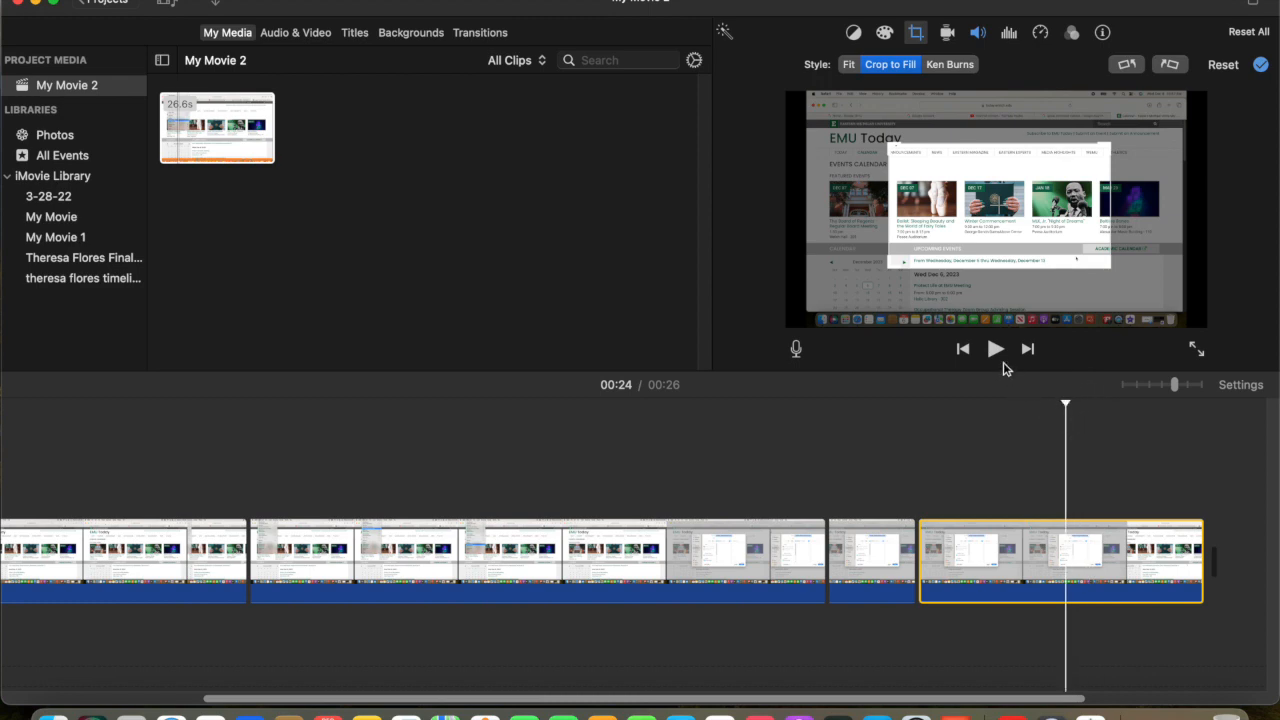
pyautogui.click(995, 349)
pyautogui.click(995, 349)
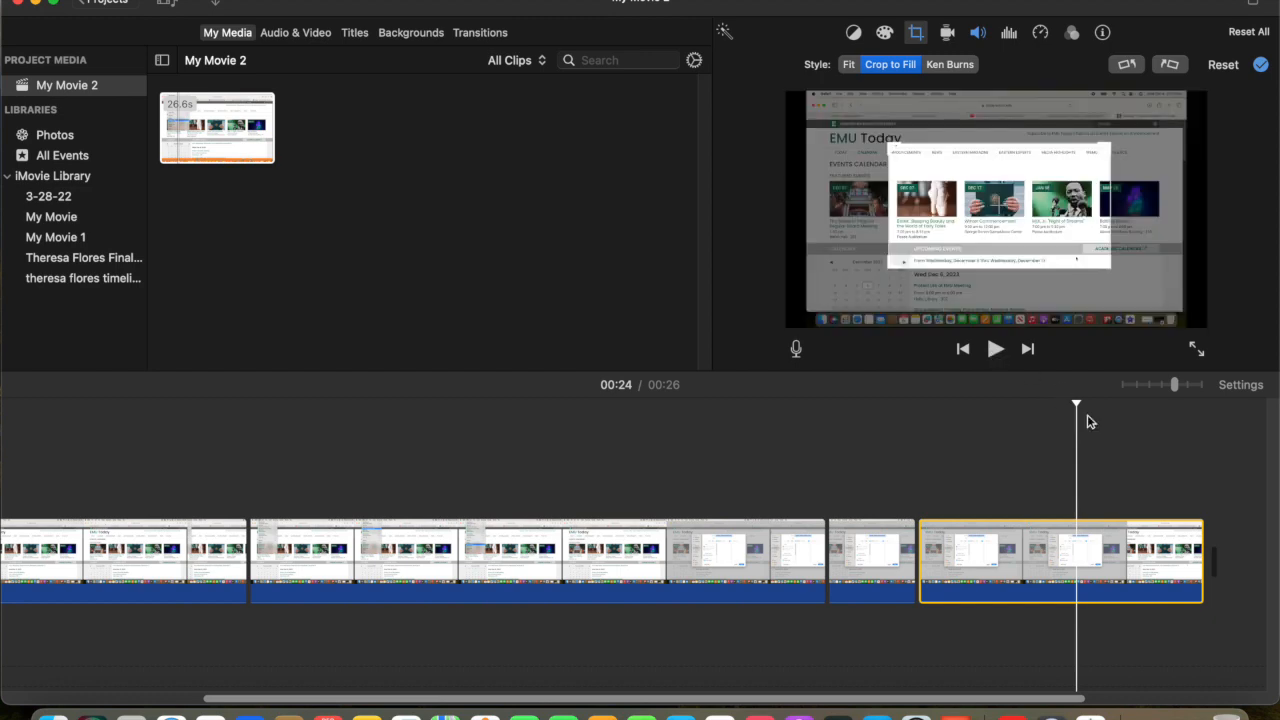
pyautogui.rightClick(1079, 531)
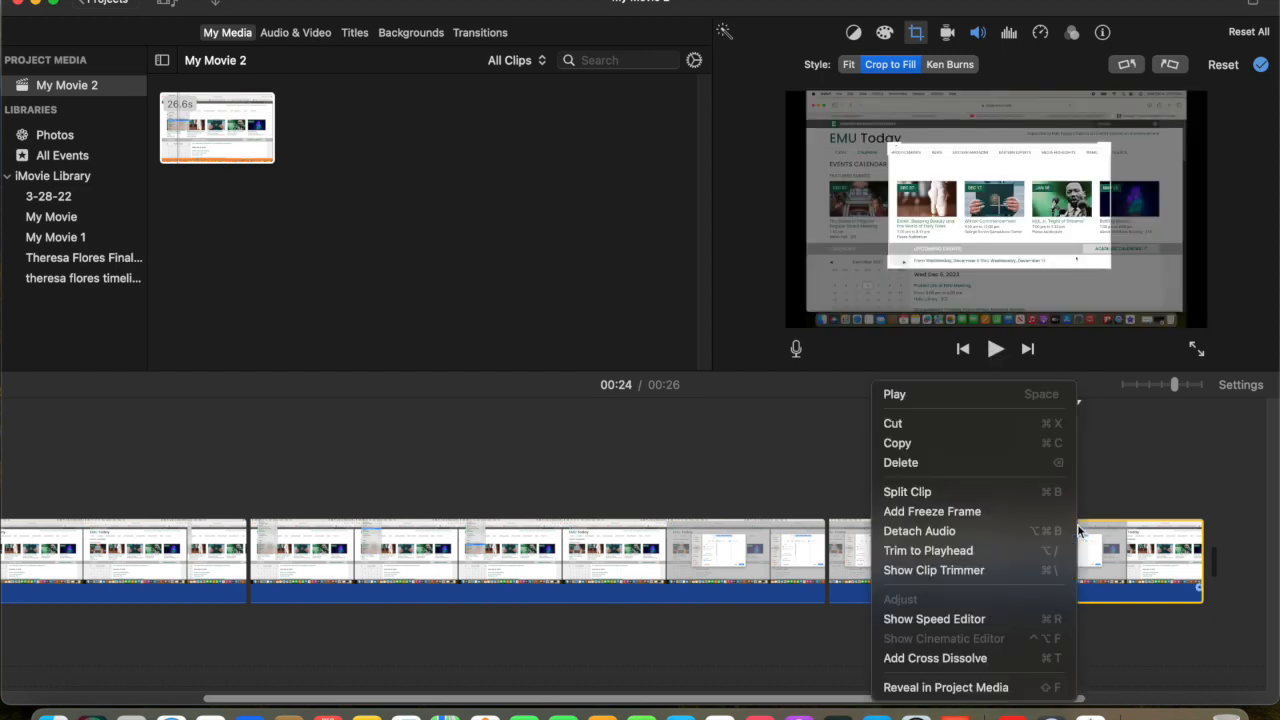
pyautogui.click(1049, 491)
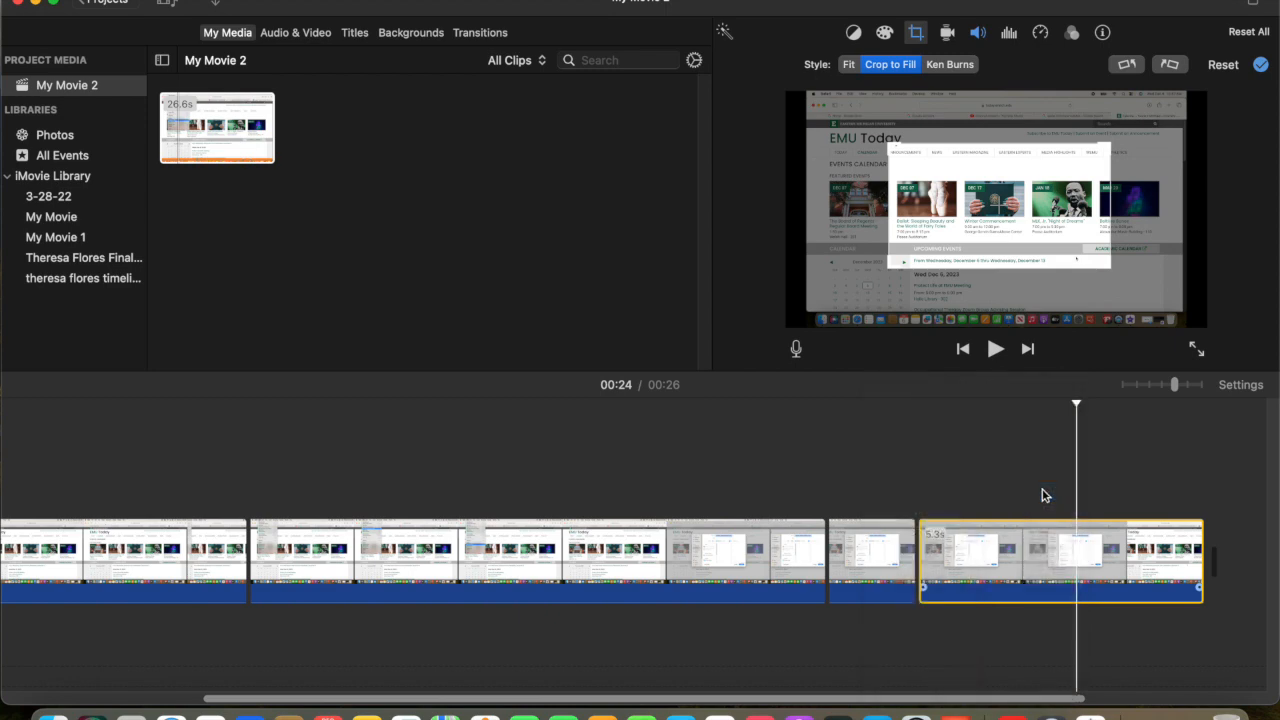
pyautogui.click(1129, 557)
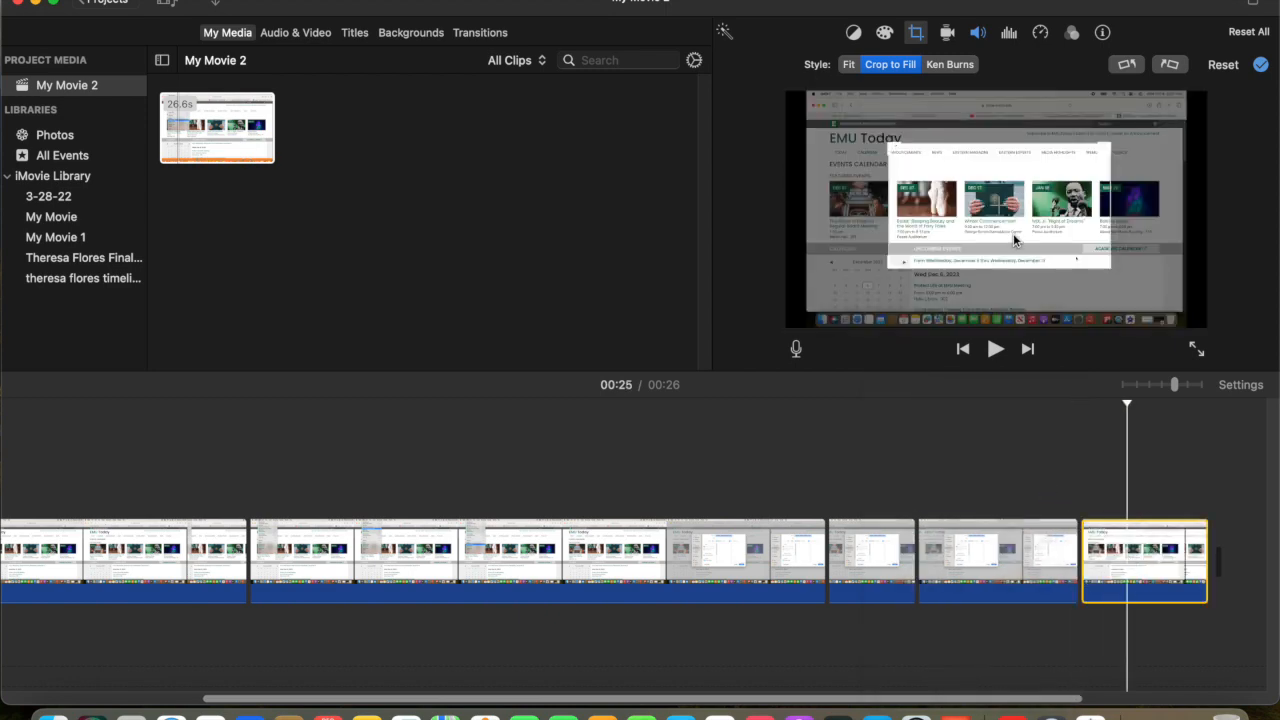
pyautogui.click(848, 66)
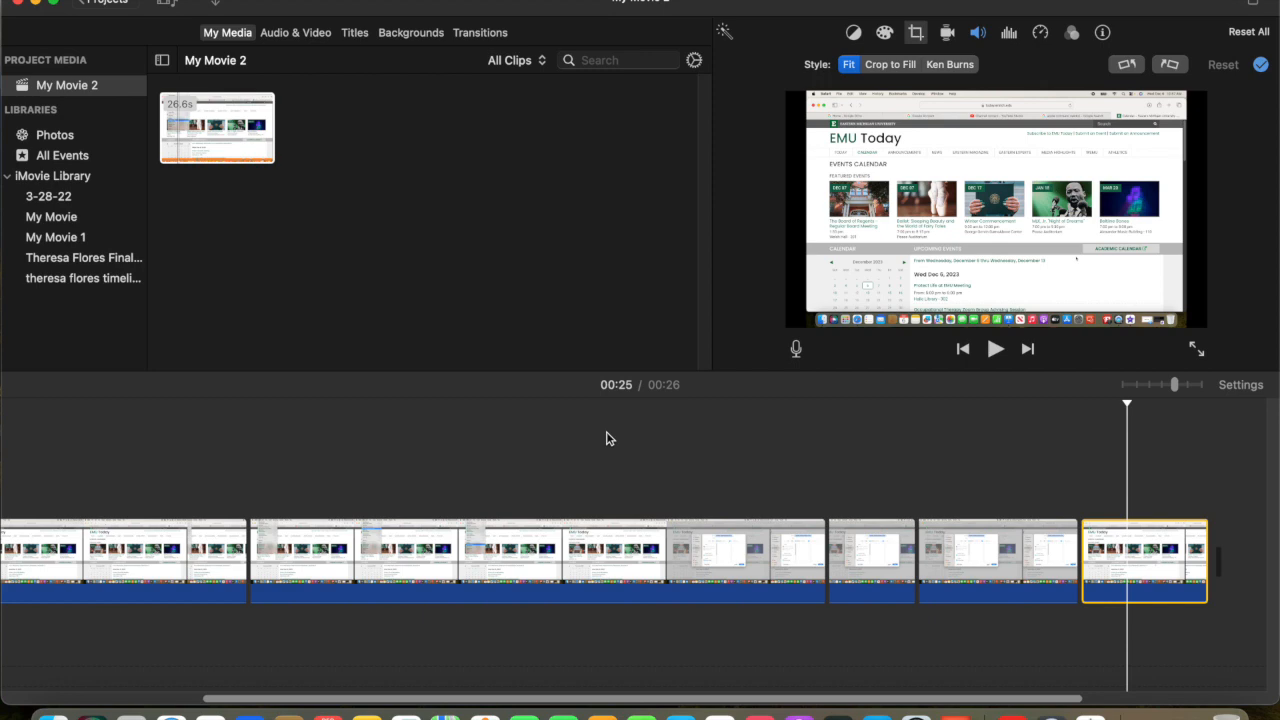
# Step: Select all the timeline clips and open the settings for sharing the movie as a file
pyautogui.press('super+a')
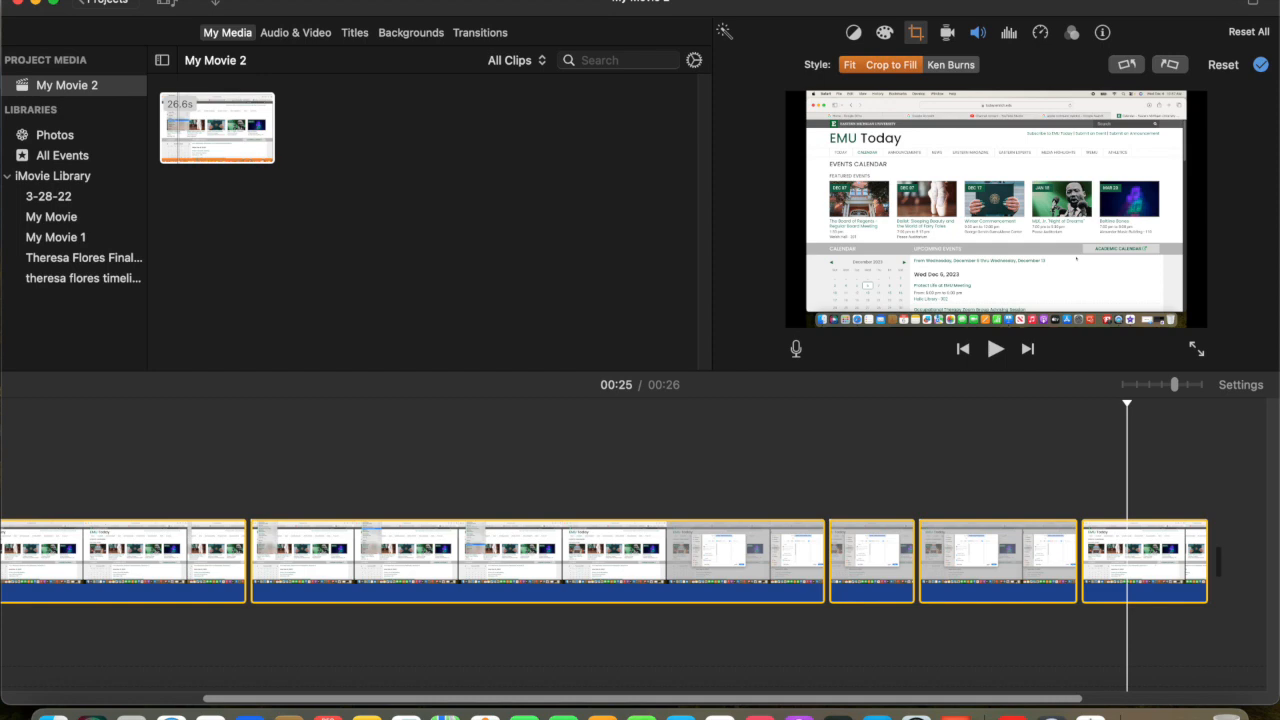
pyautogui.click(105, 0)
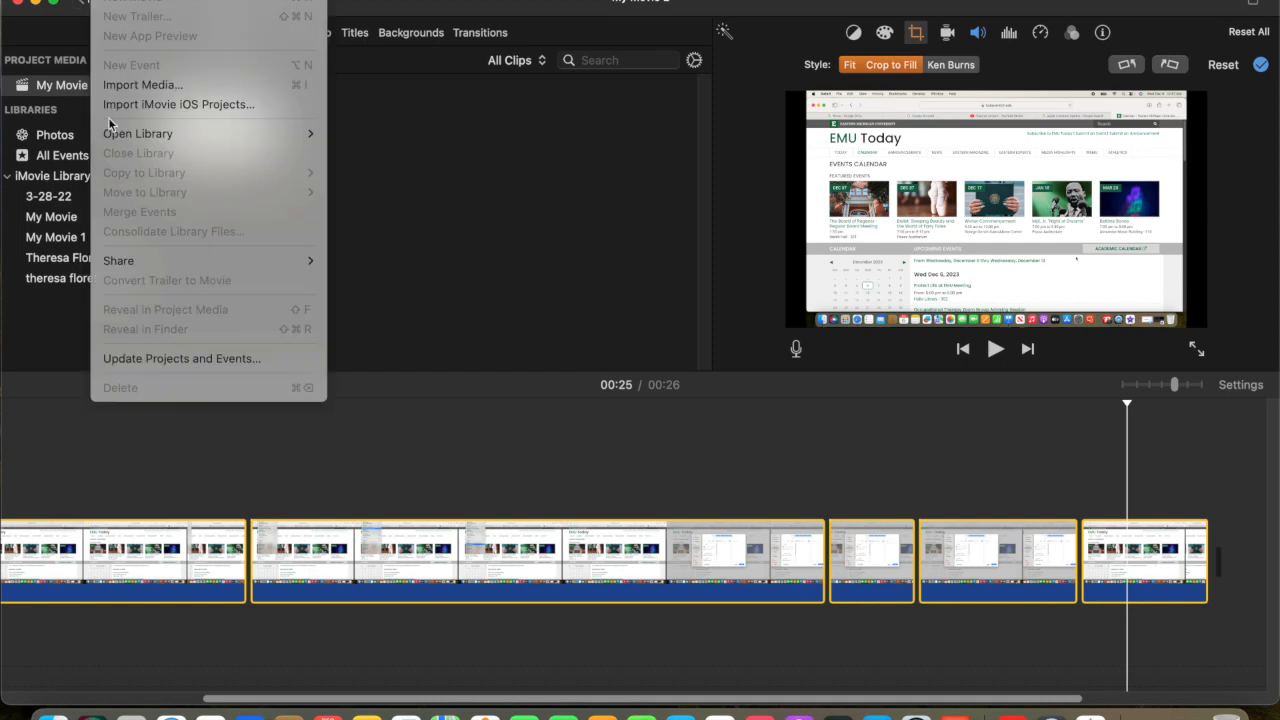
pyautogui.moveTo(143, 265)
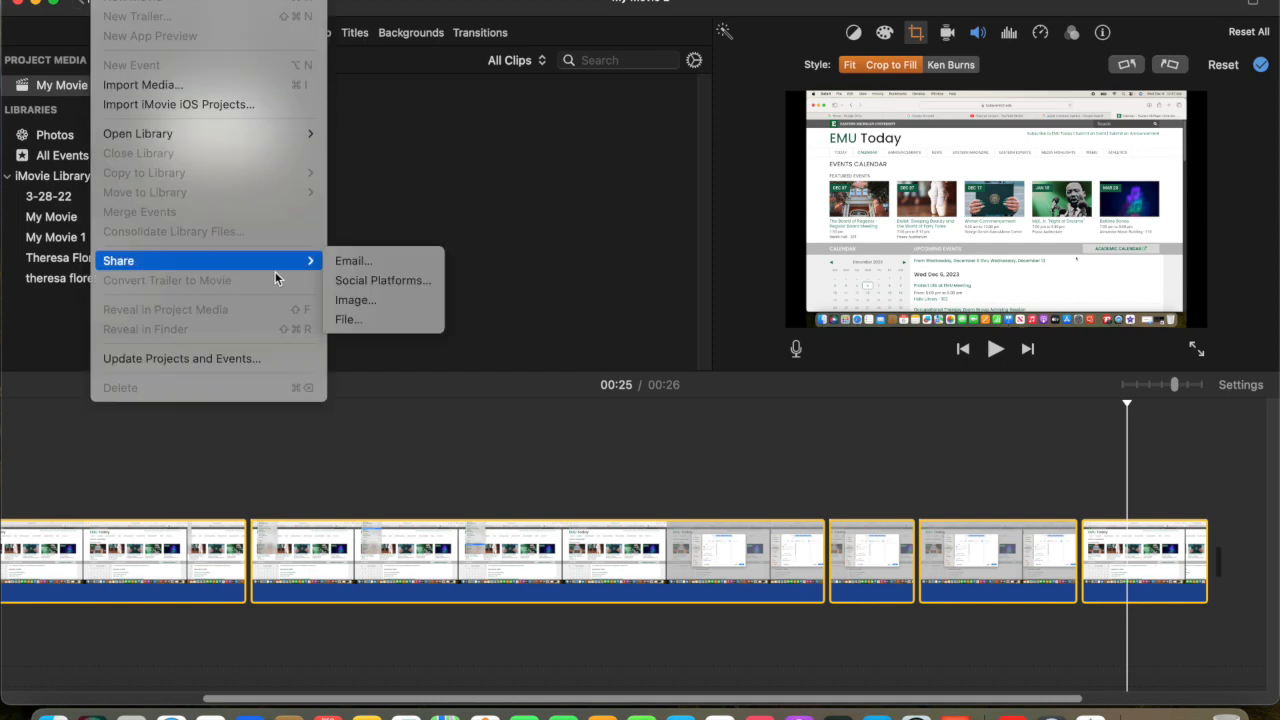
pyautogui.click(358, 321)
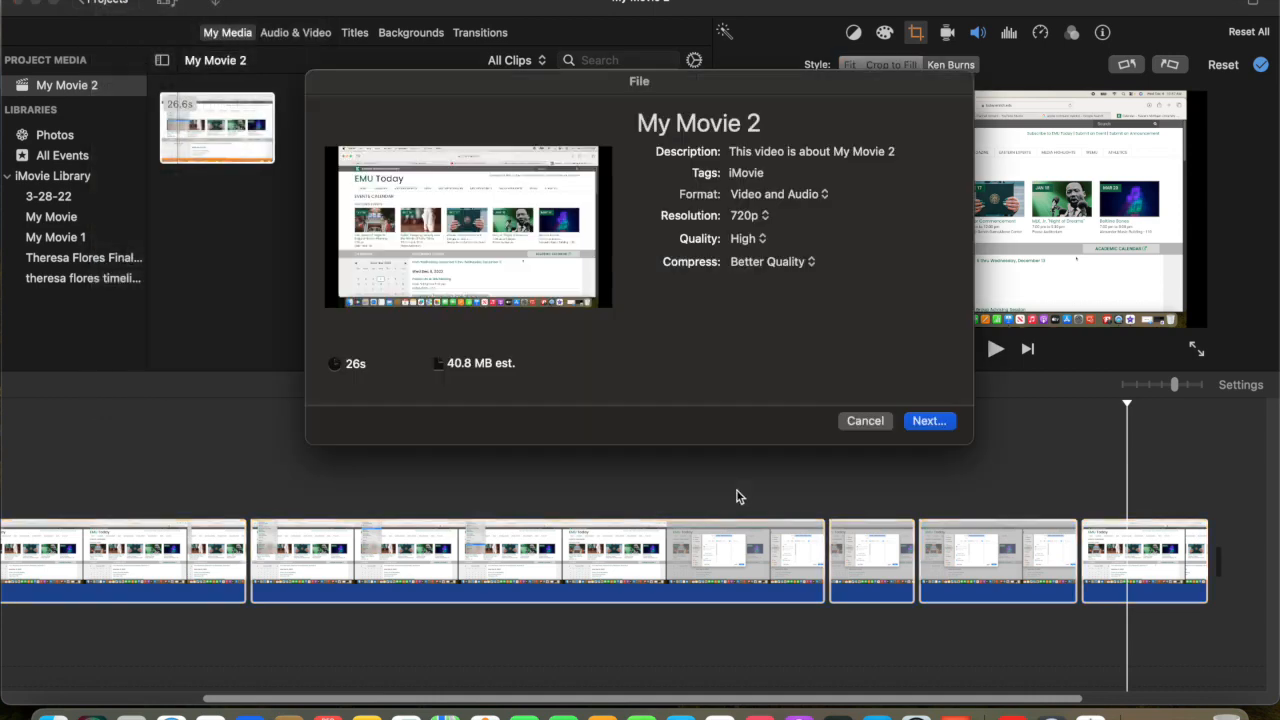